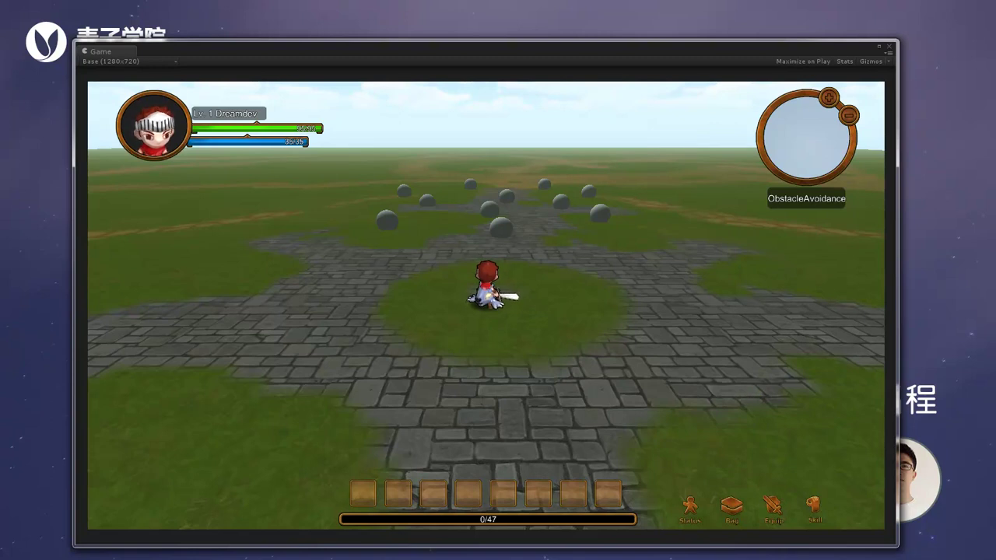
- Stop the running game with Ctrl+P to return to the Base scene in the editor
key("ctrl+p")
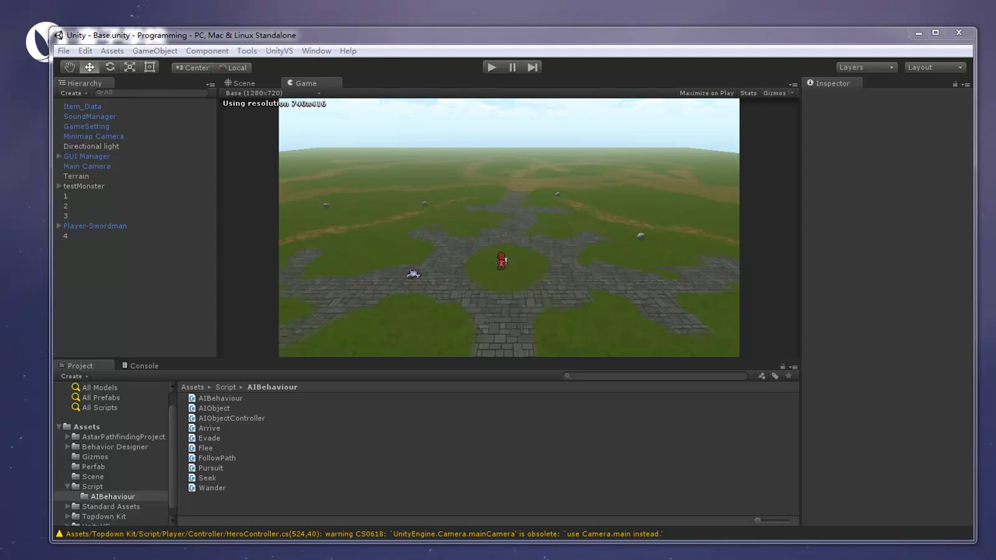
- Add a C# script called ObstacleAvoidance to the AIBehaviour folder and open it in Visual Studio
right_click(226, 504)
mouse_move(337, 310)
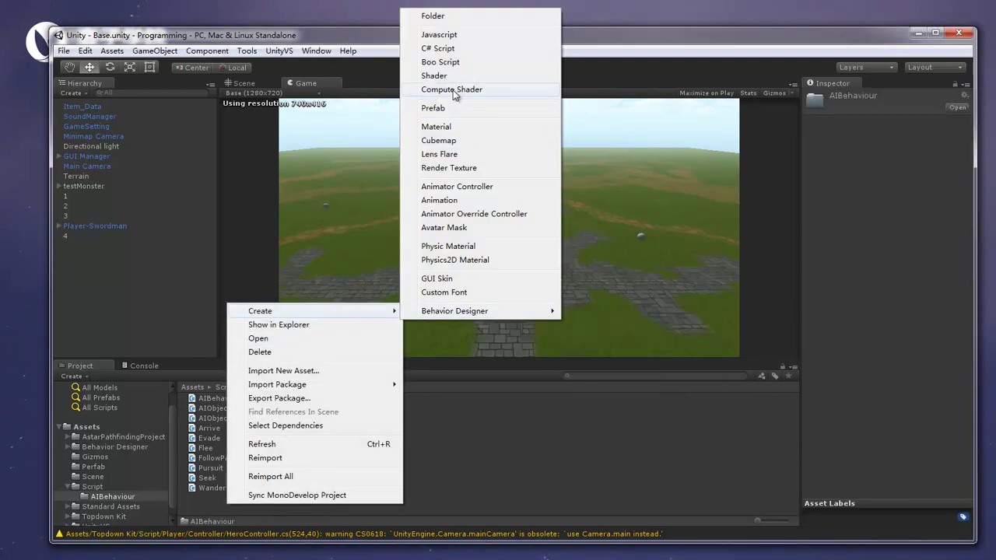
left_click(458, 48)
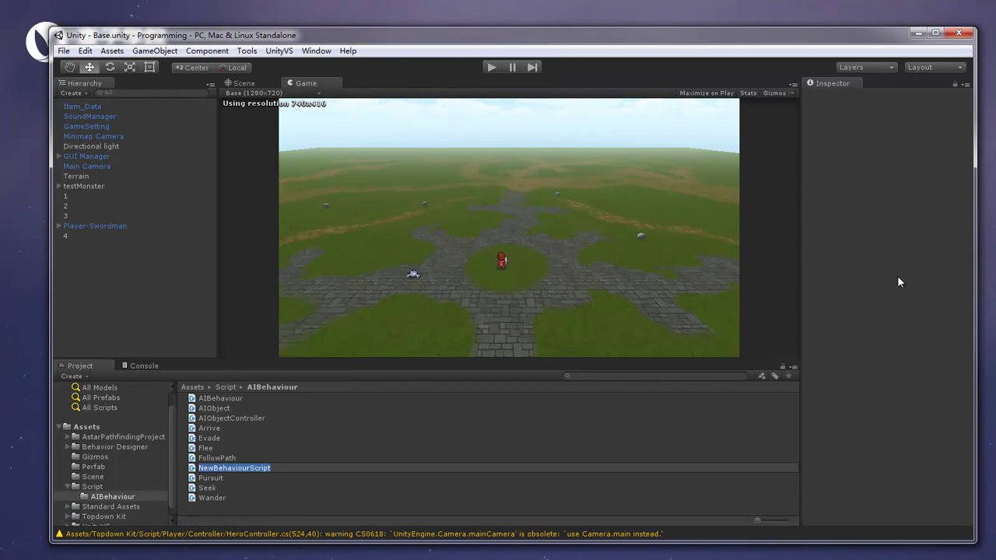
type("ObstacleAvoidance")
key("Return")
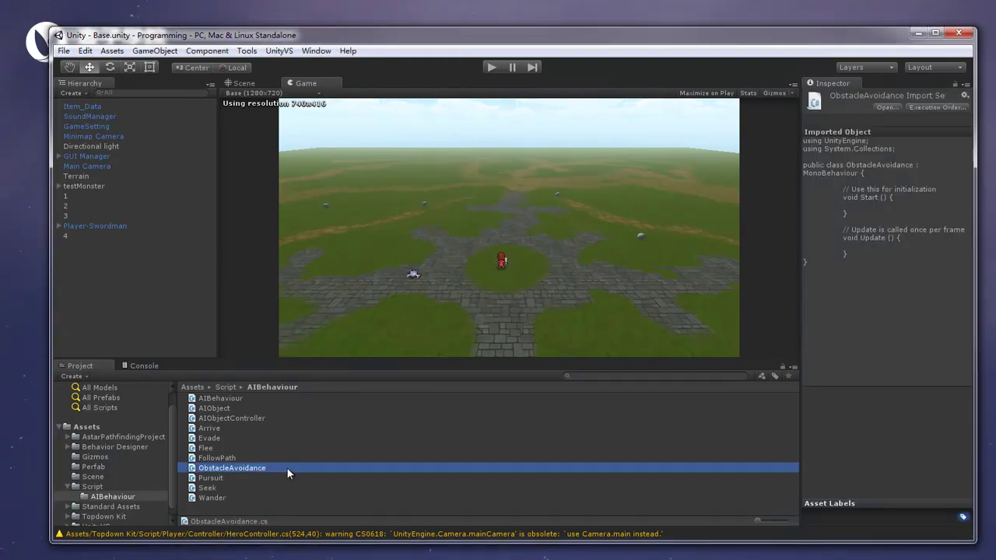
double_click(286, 467)
- Change the base class to AIBehaviour and declare 'public float maxDistance = 3;' in the class
type("ai")
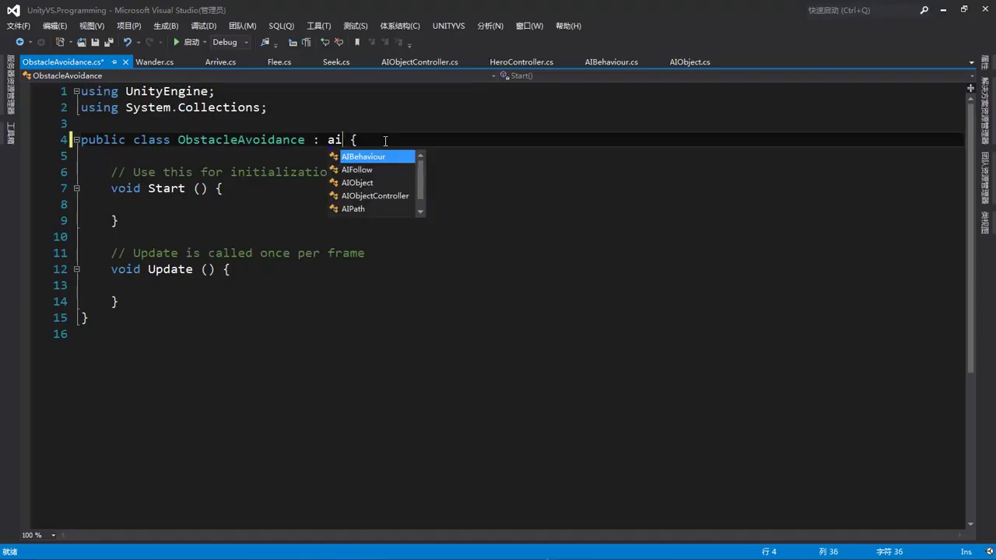
key("Tab")
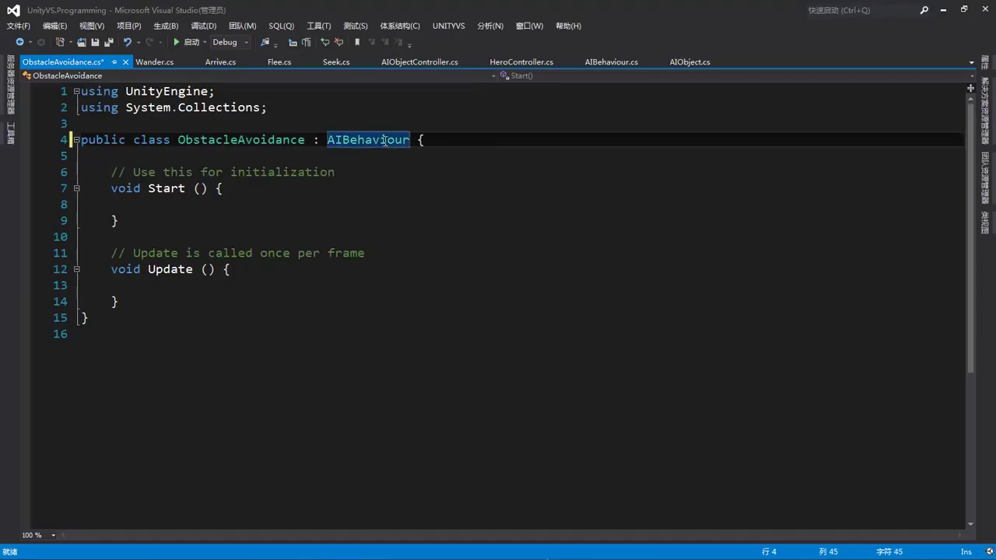
left_click(246, 156)
key("Return")
key("Up")
key("Return")
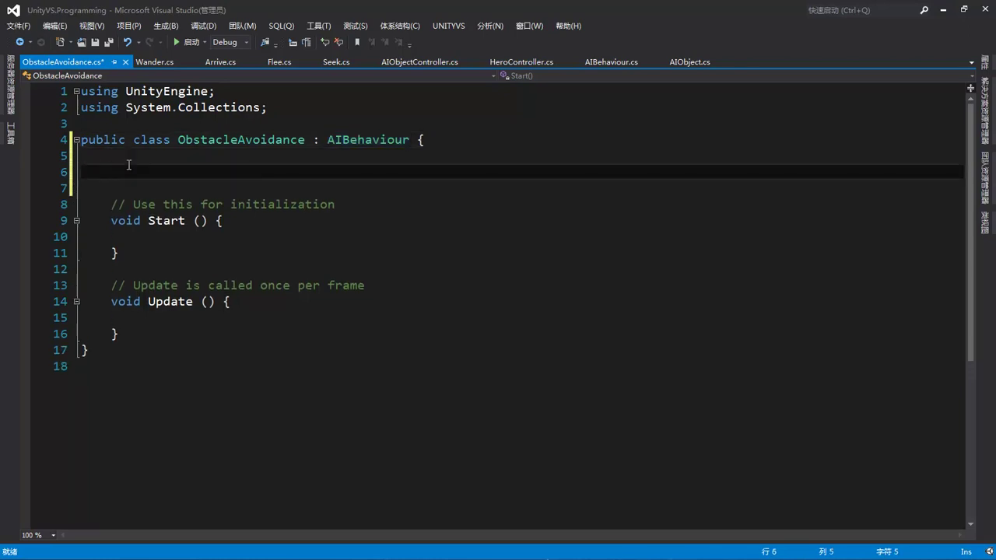
type("public ")
type("float ")
type("max")
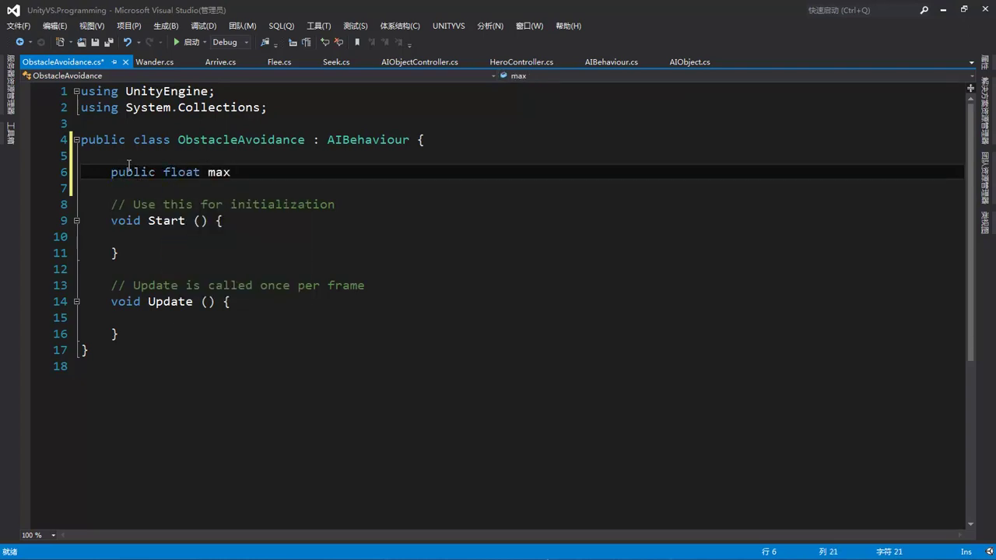
type("F")
key("BackSpace")
type("Distance")
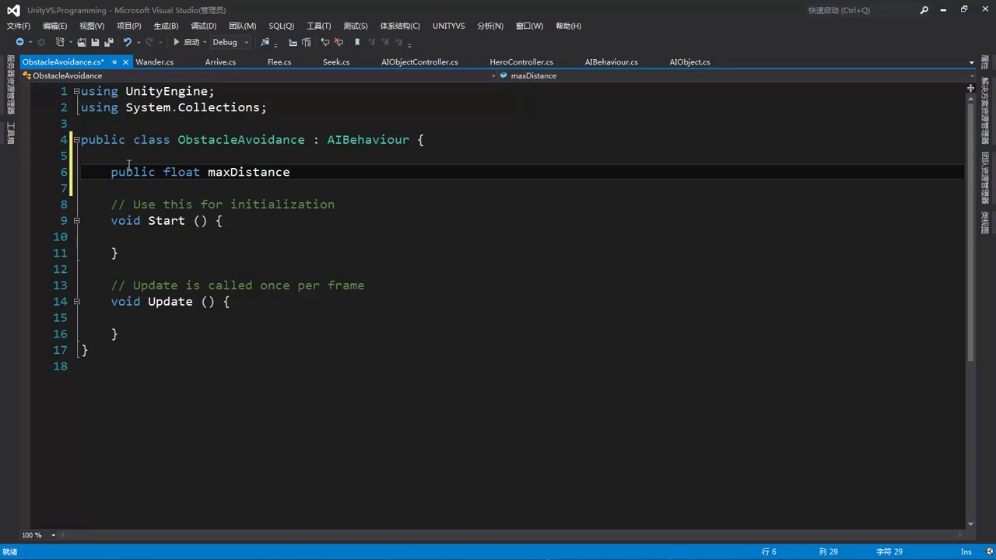
type(" = 3;")
key("Return")
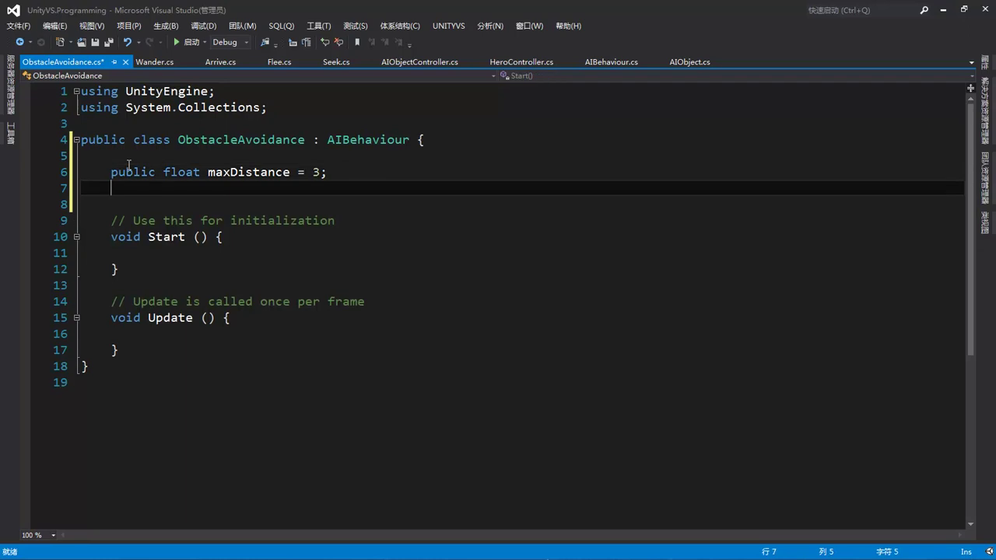
- Declare 'public float avoidanceForce = 5;' and a colliders List<GameObject> initialised empty, then save
type("p")
key("BackSpace")
type("public flo")
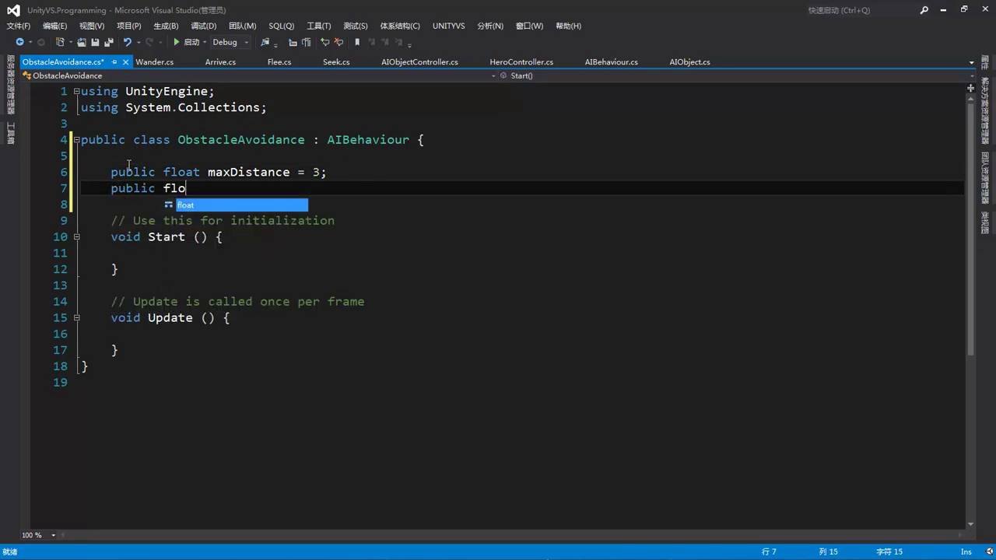
type("at avoidanceF")
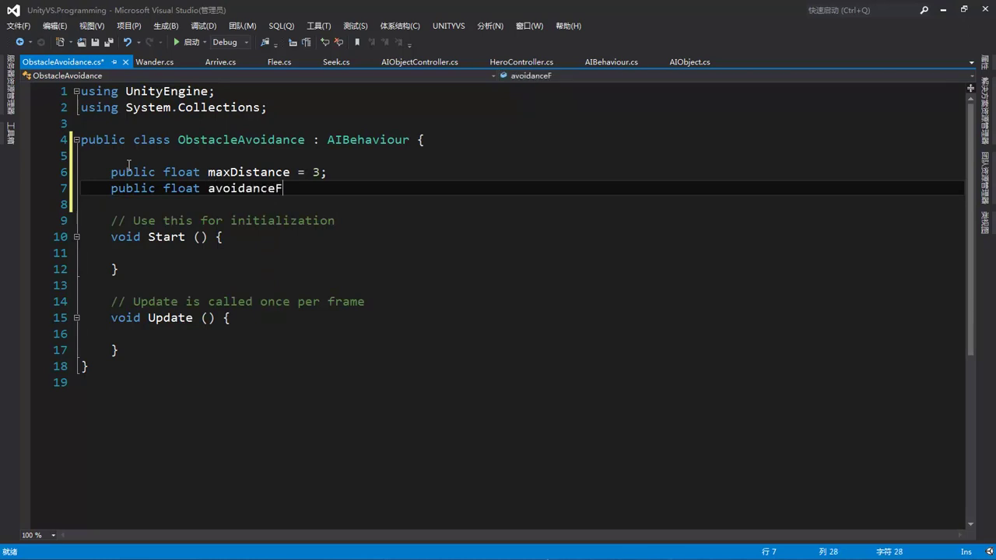
type("orce")
type(" = 5;")
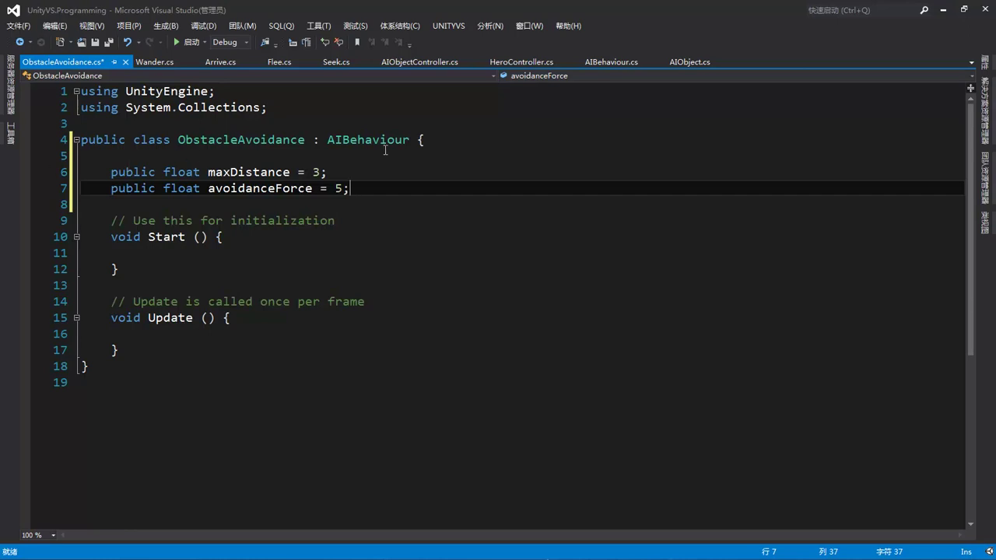
key("Return")
type("public ")
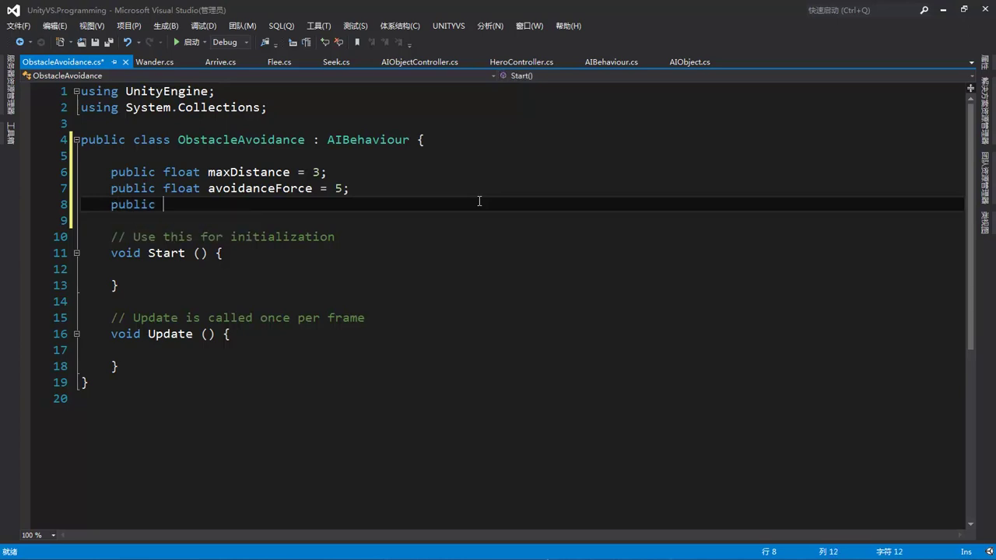
type("List<GameObject>")
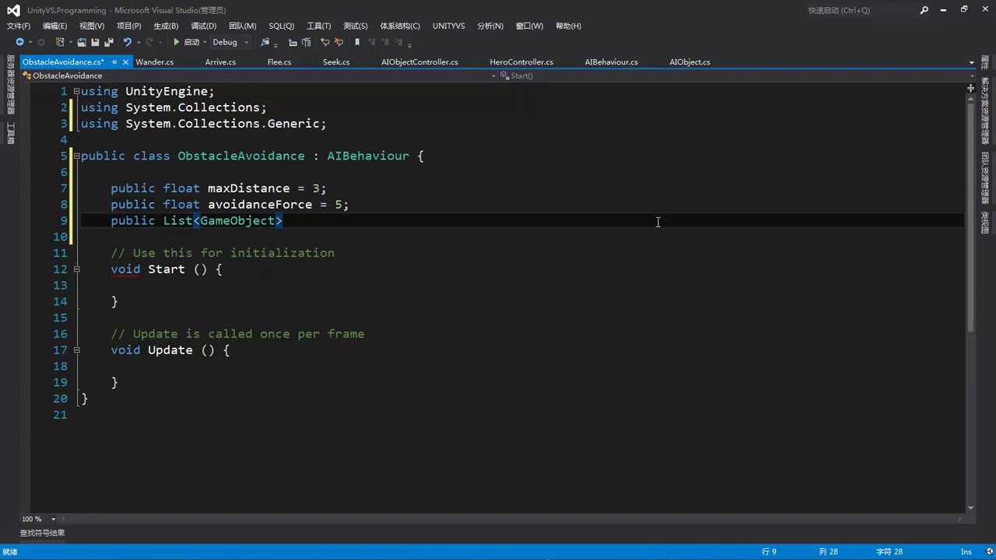
type(" colliders =-")
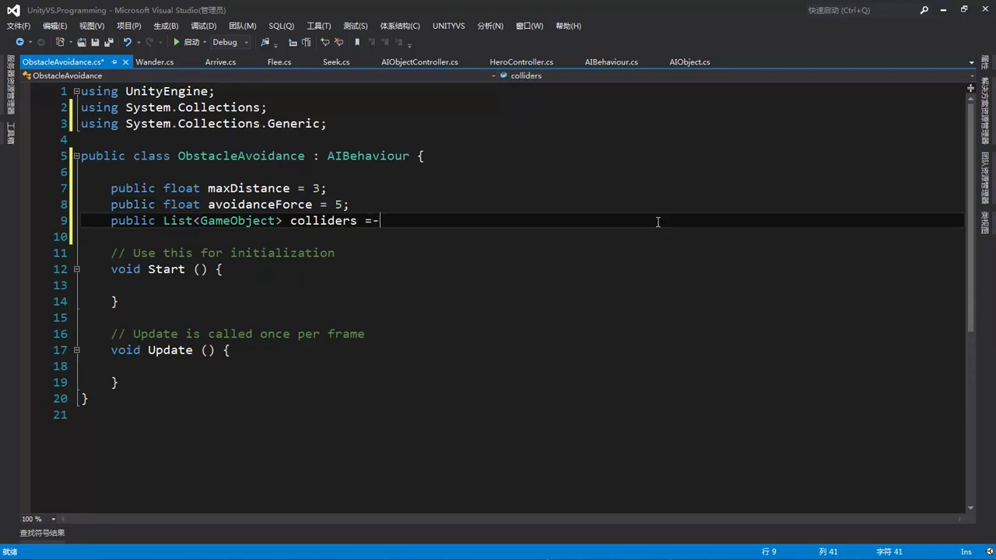
key("BackSpace")
type(" new")
key("Tab")
type("();")
key("ctrl+s")
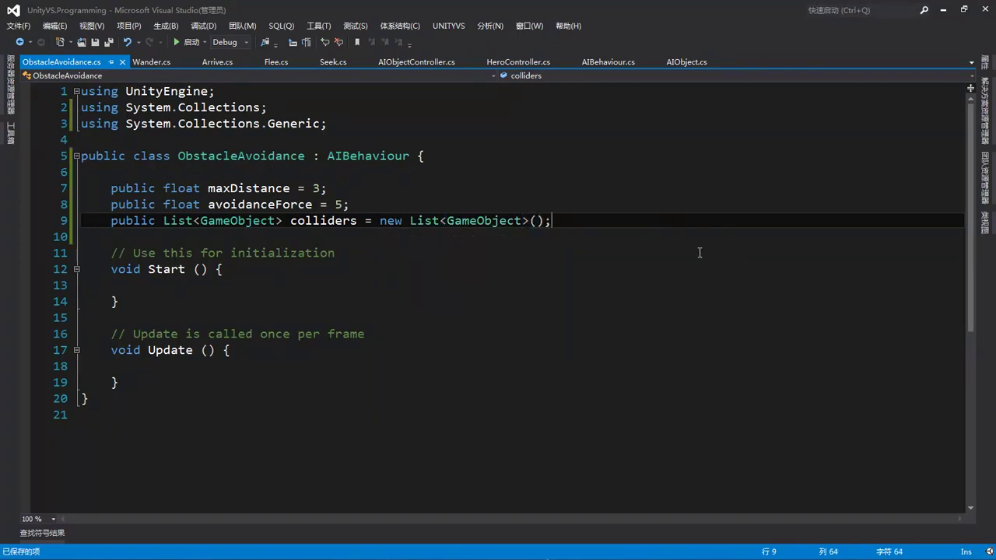
- Add a 'base.Start();' call inside Start() and save the script
left_click(186, 290)
key("Tab")
type("ba")
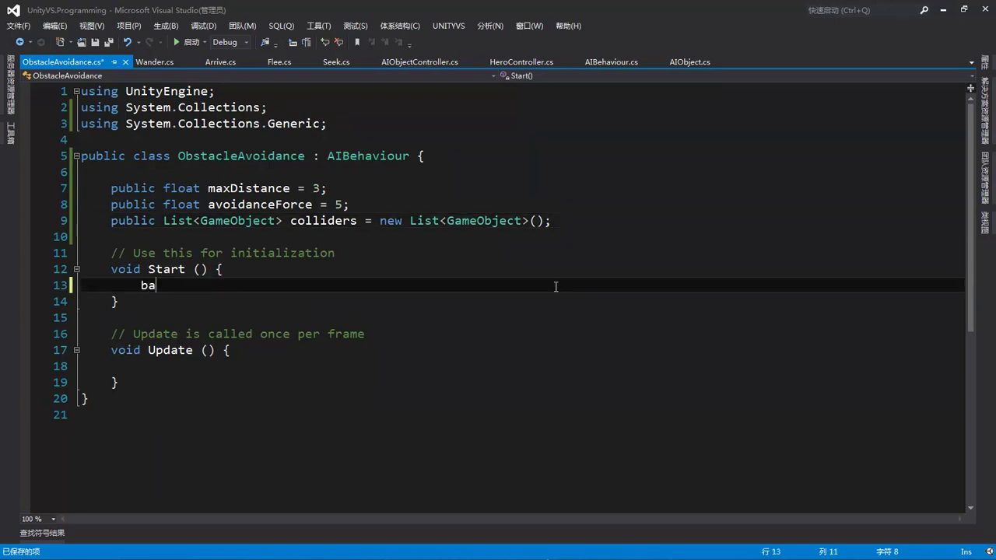
type("se")
key("Escape")
type(".st")
key("Tab")
type("();")
key("ctrl+s")
- Replace the Update method with a public override of Force() returning base.Force()
scroll(555, 286, "down", 3)
left_click_drag(119, 237, 112, 190)
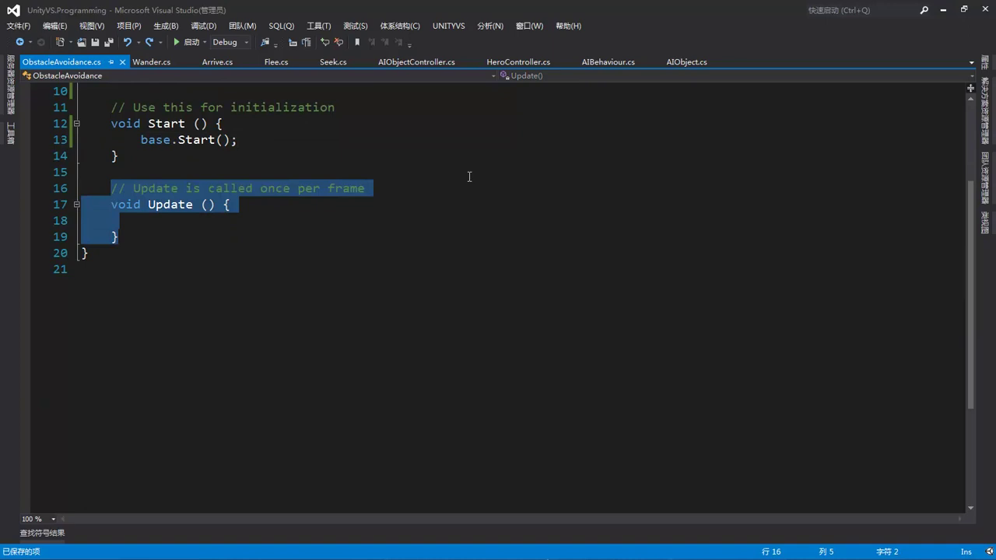
type("public ove")
key("Tab")
key("Return")
key("Up")
key("Return")
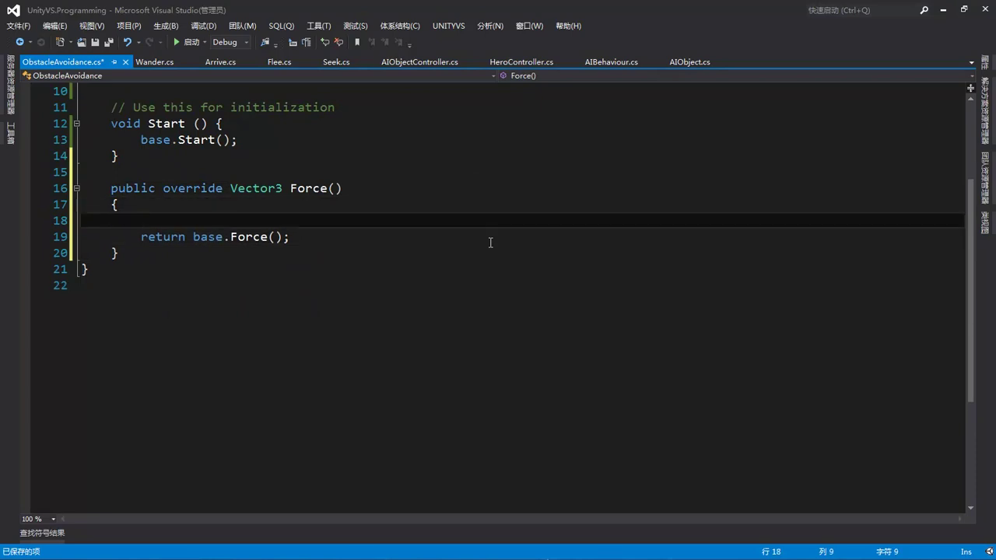
- Declare 'RaycastHit hit' and 'Vector3 returnForce = Vector3.zero' at the top of Force()
type("R hit;")
key("Return")
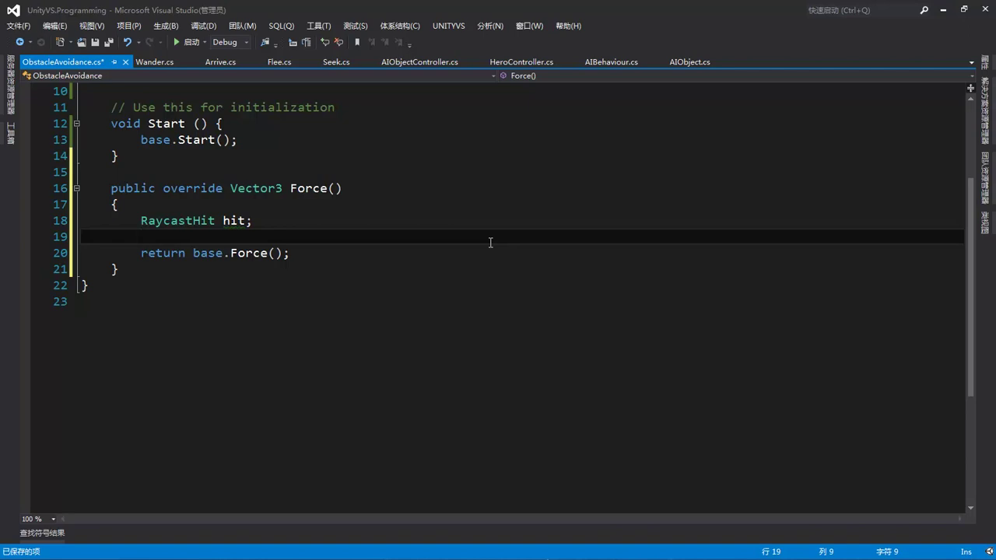
type("ve")
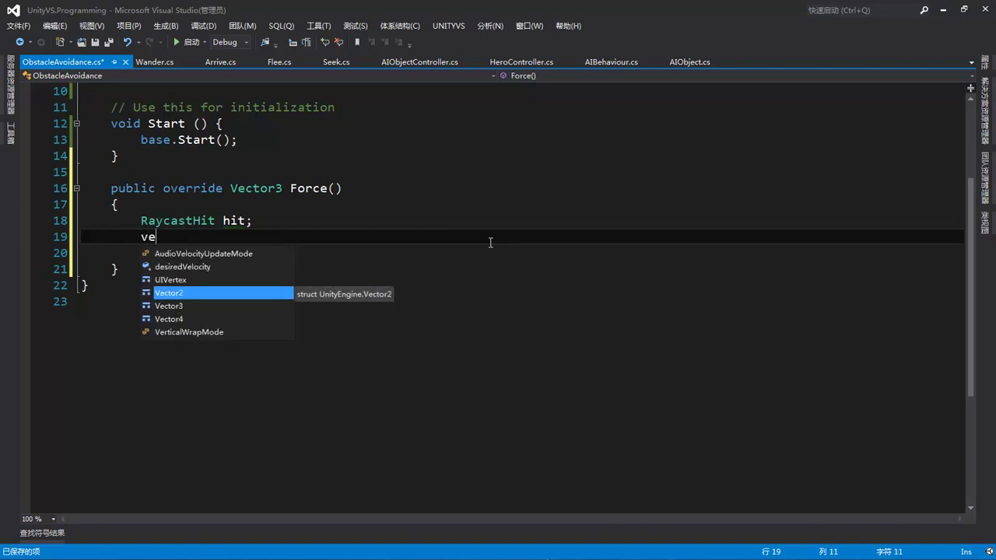
key("Down")
key("space")
type("returnForce= ve")
key("Tab")
type(".z")
key("Tab")
key("Return")
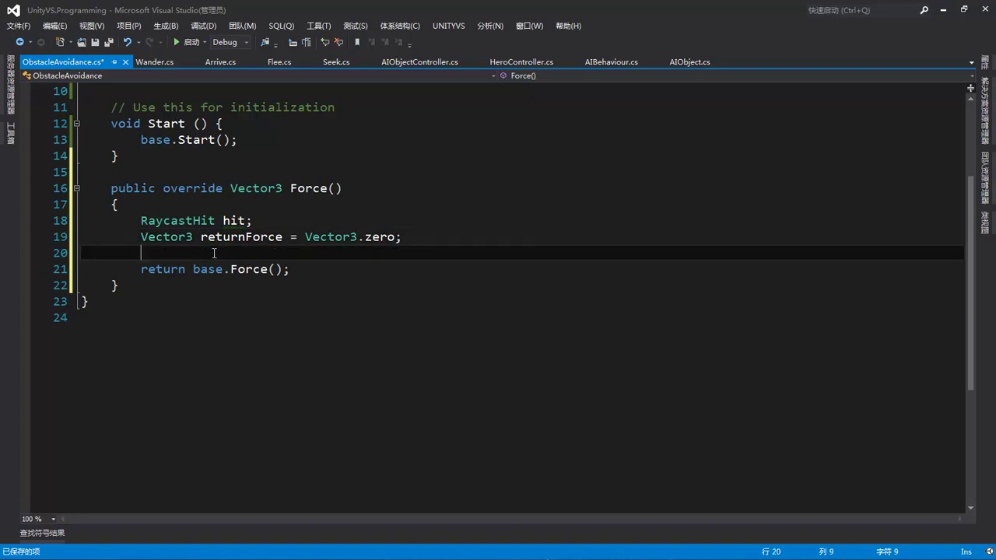
- Declare 'Vector3 velocity = aiObject.velocity;' below returnForce
type("vec ")
type("velocity = ")
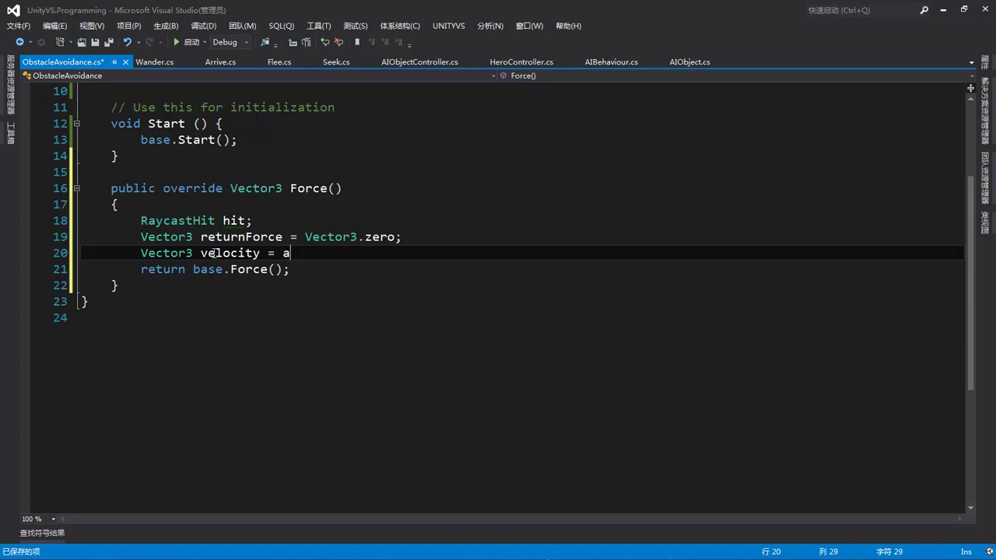
type("ai")
key("Tab")
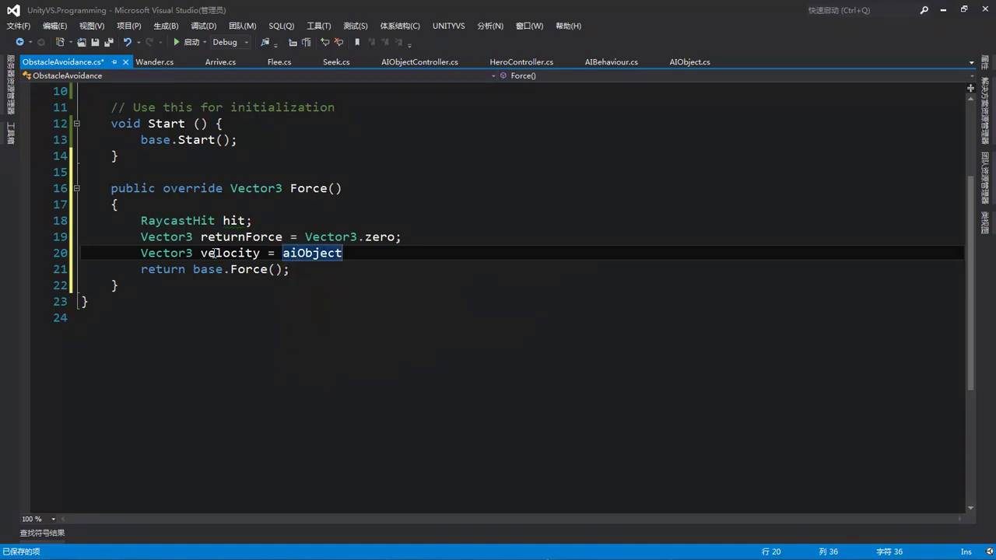
type(".v")
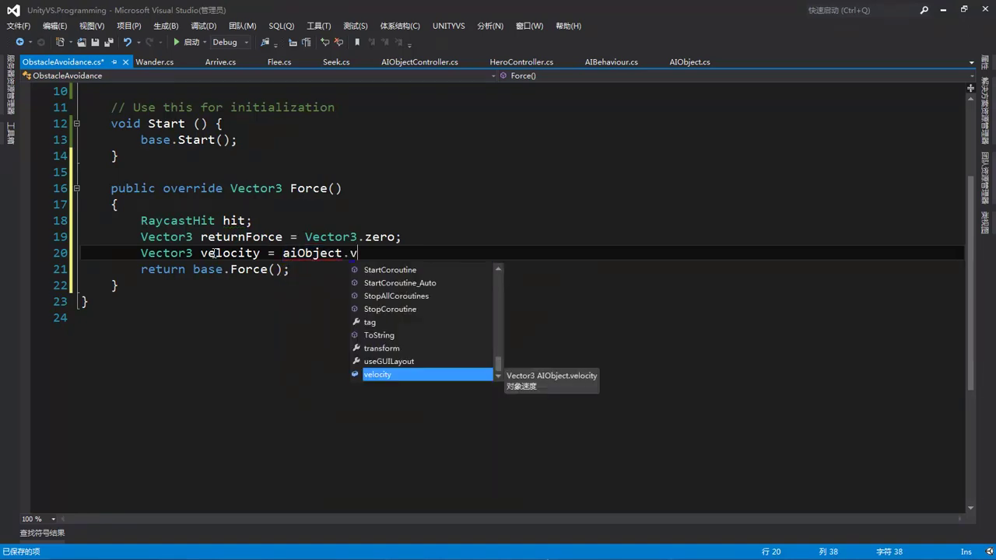
key("Tab")
type(";")
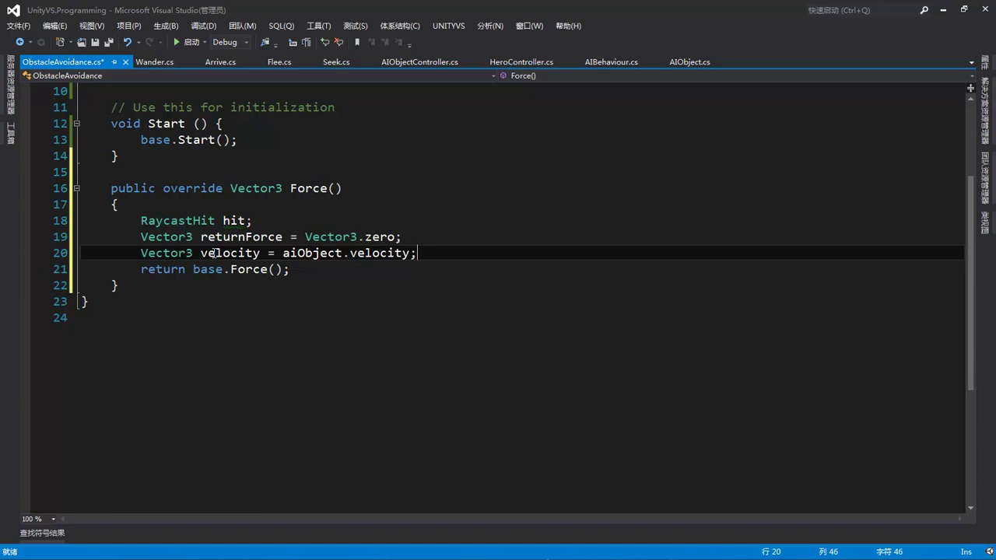
key("Return")
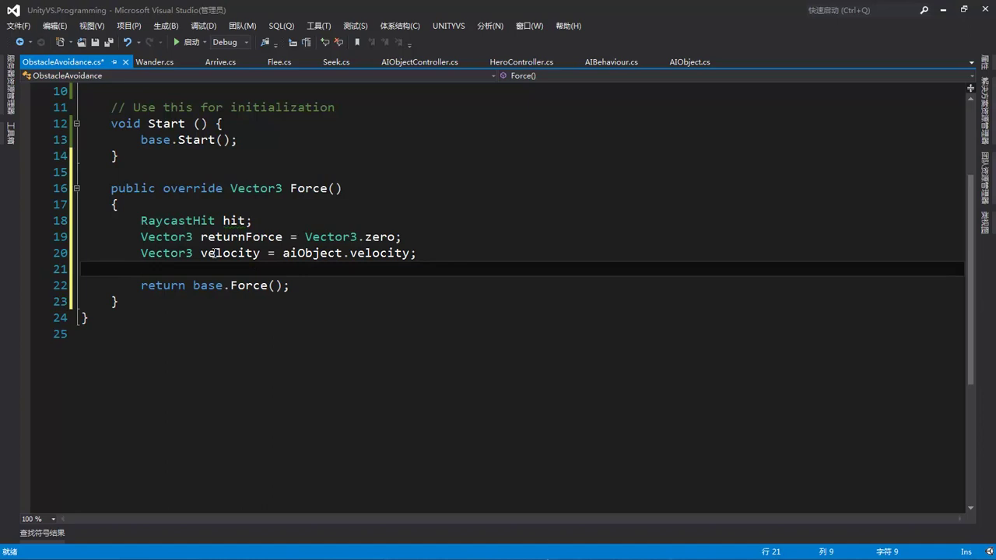
- Declare 'Vector3 normalizedVelocity = velocity.normalized' below the velocity line
type("v")
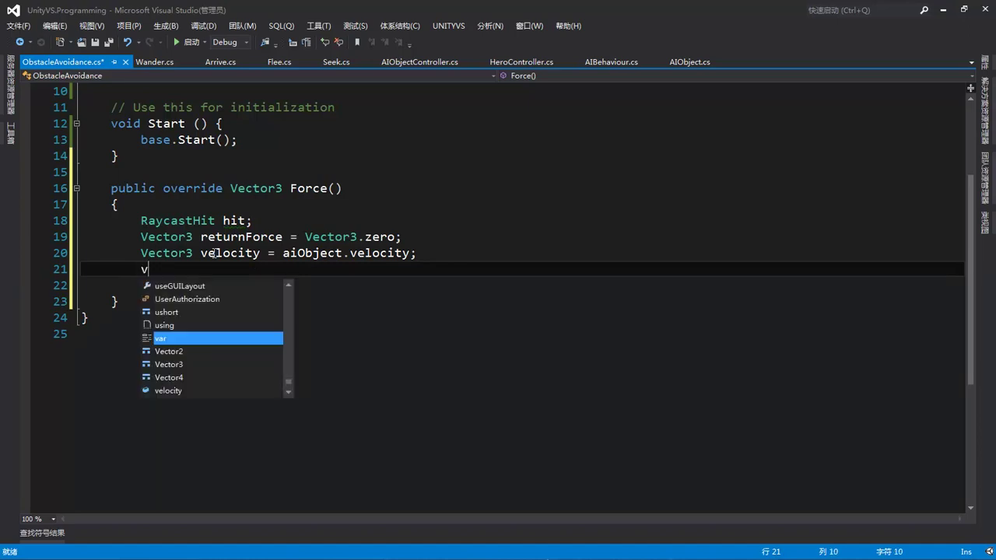
key("Down")
key("Down")
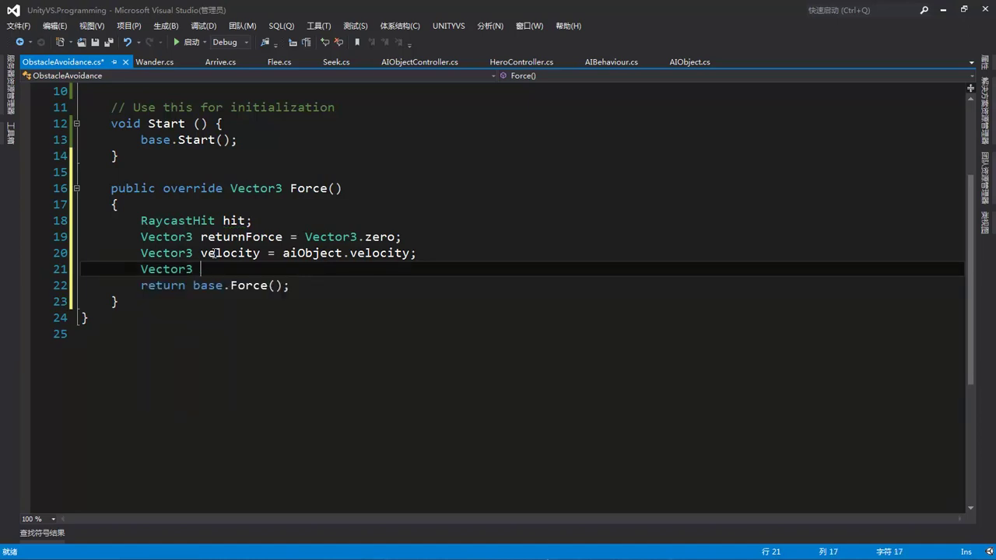
type("v")
key("BackSpace")
type("normalizedVe")
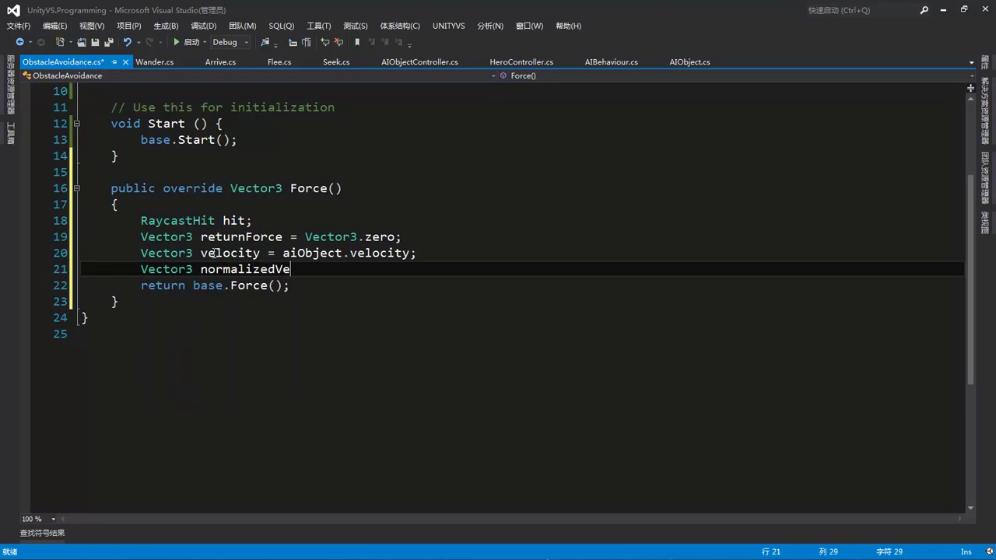
type("locity = ve")
key("Tab")
type(".n")
key("Tab")
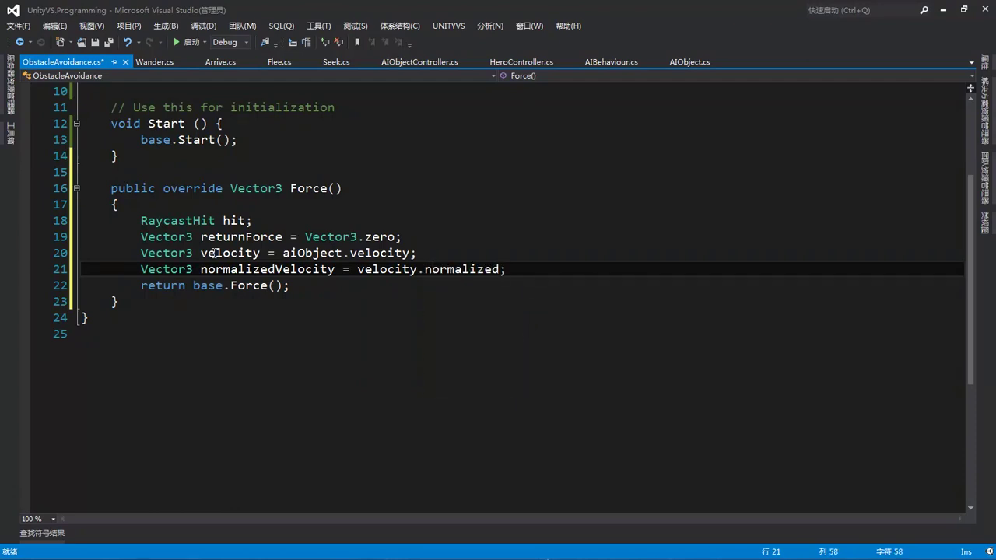
key("Return")
scroll(519, 234, "down", 1)
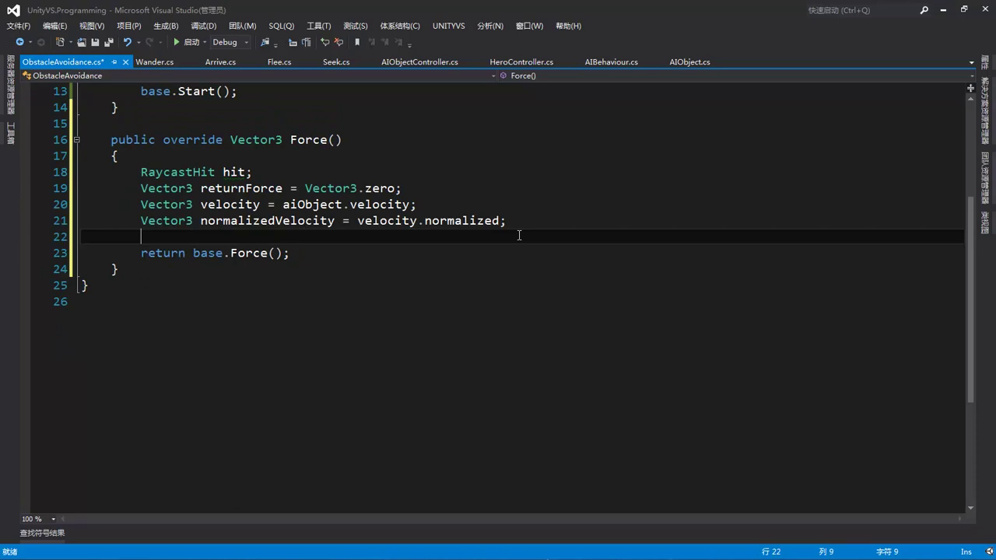
- Begin an if testing Physics.Raycast from transform.position along normalizedVelocity
type("if(")
type("phy")
key("Tab")
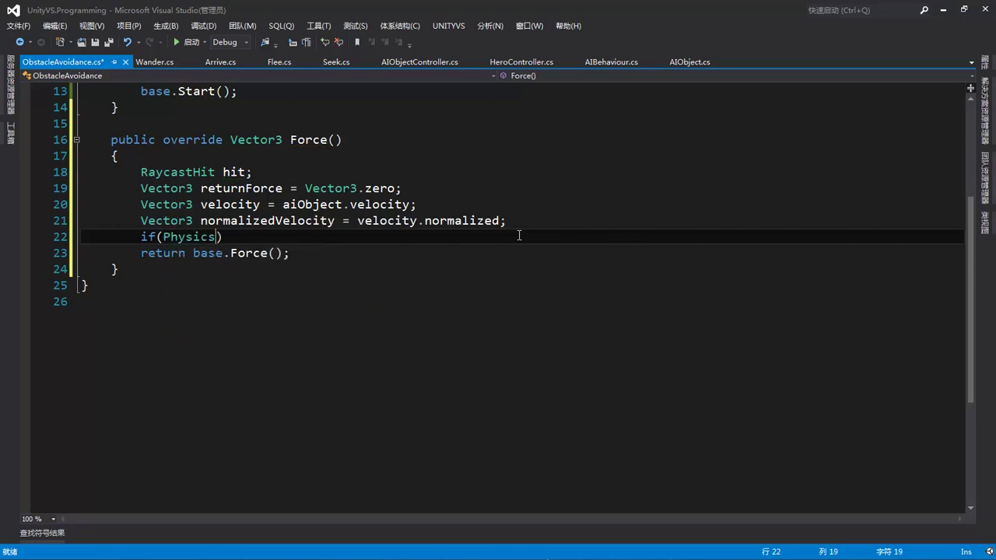
type(".ray")
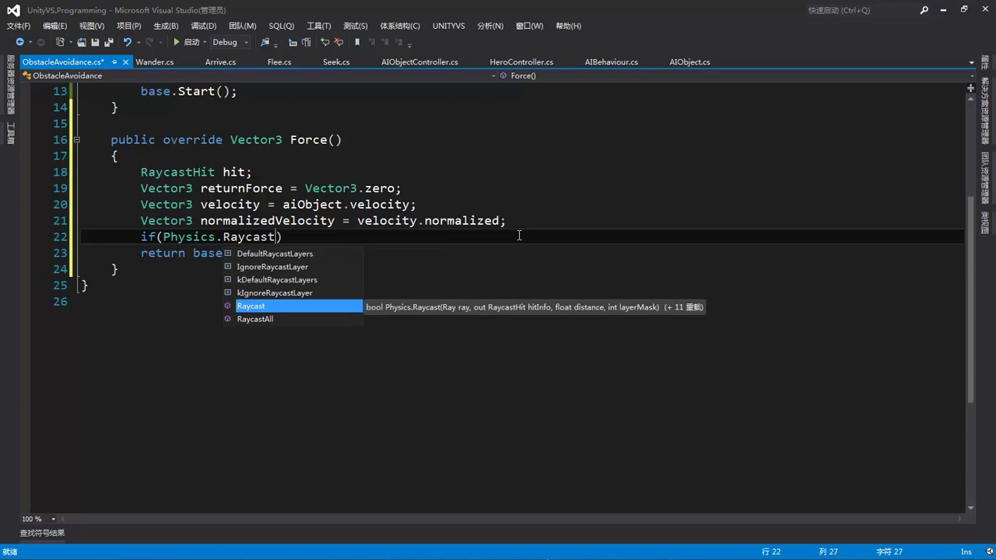
key("Tab")
type("(")
key("Escape")
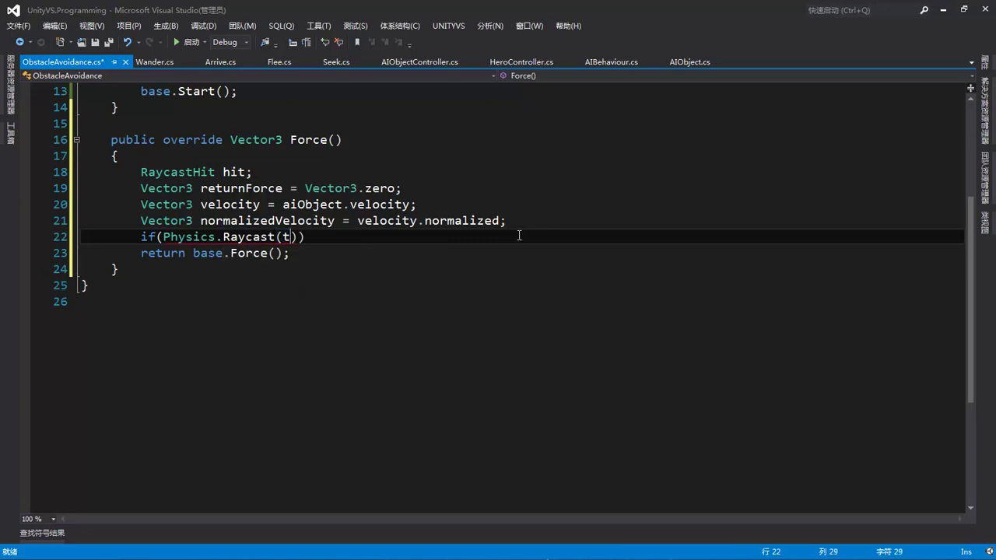
type("tran")
key("Tab")
type(".")
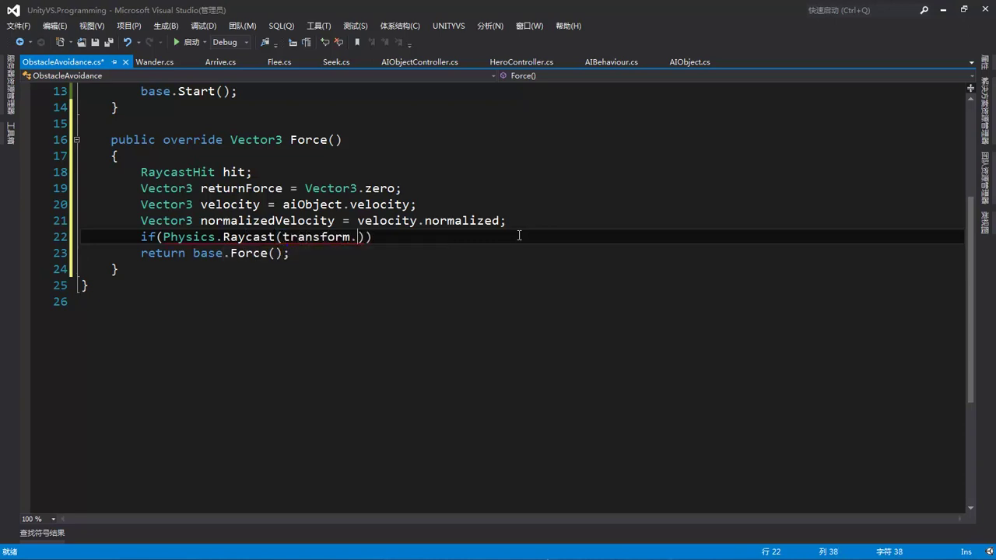
type("p")
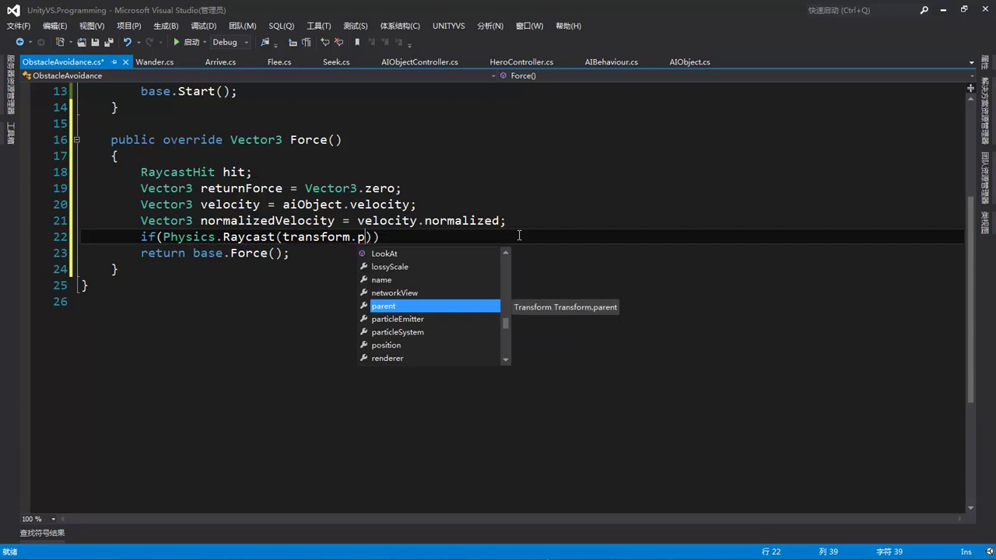
type("o")
key("Tab")
type(", nor")
key("Tab")
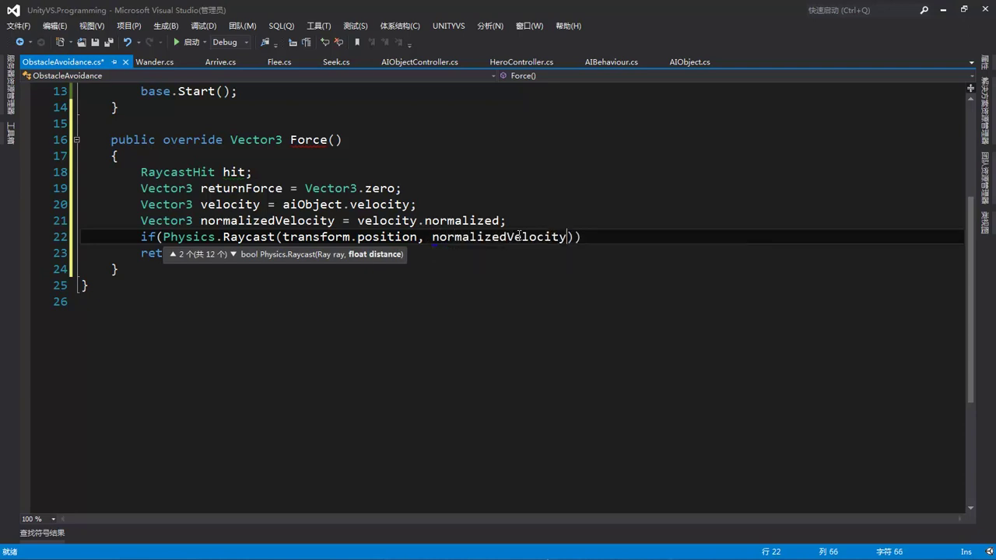
- Finish the Raycast with 'out hit' and length maxDistance * velocity.magnitude / maxSpeed, adding an empty body
type(", out ")
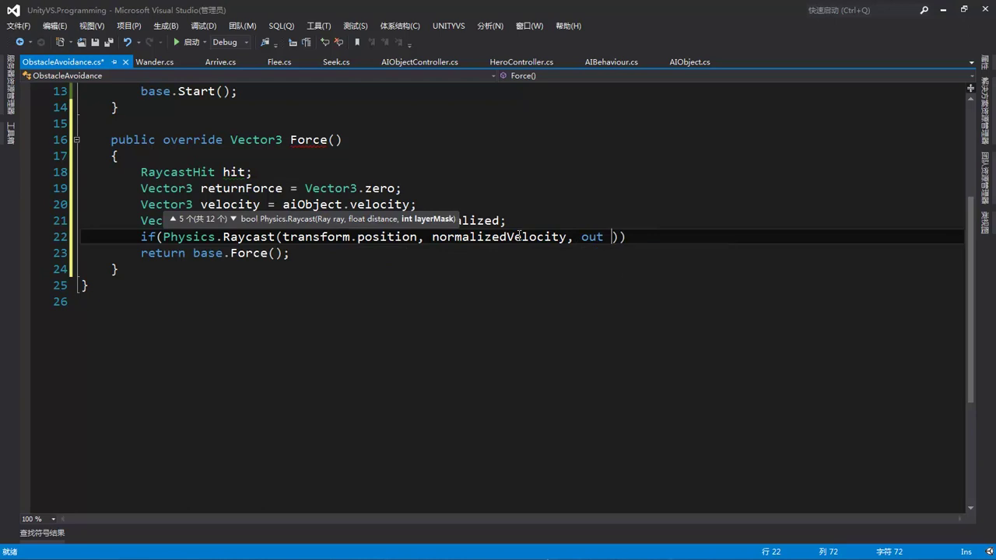
type("hit")
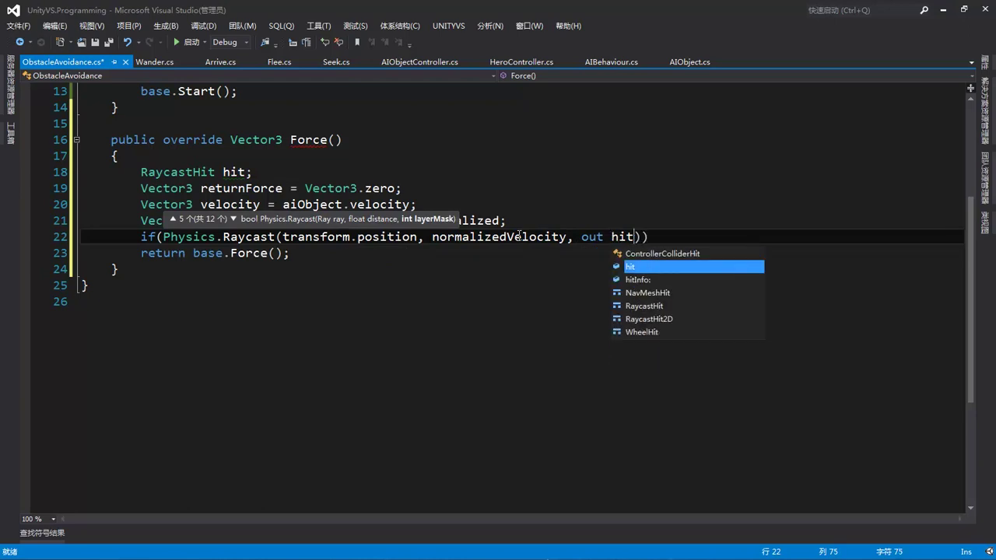
type(", max")
key("Tab")
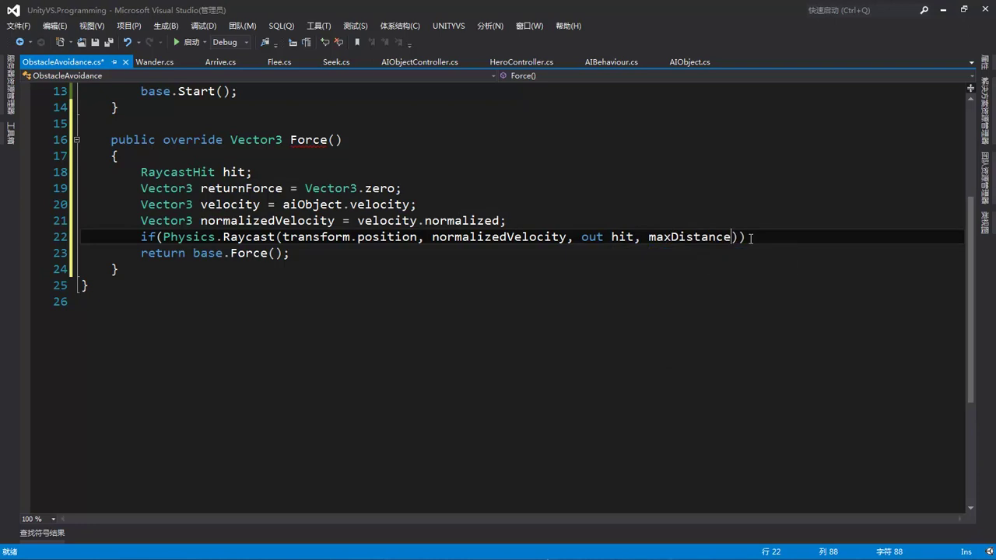
type("* ")
type("velo")
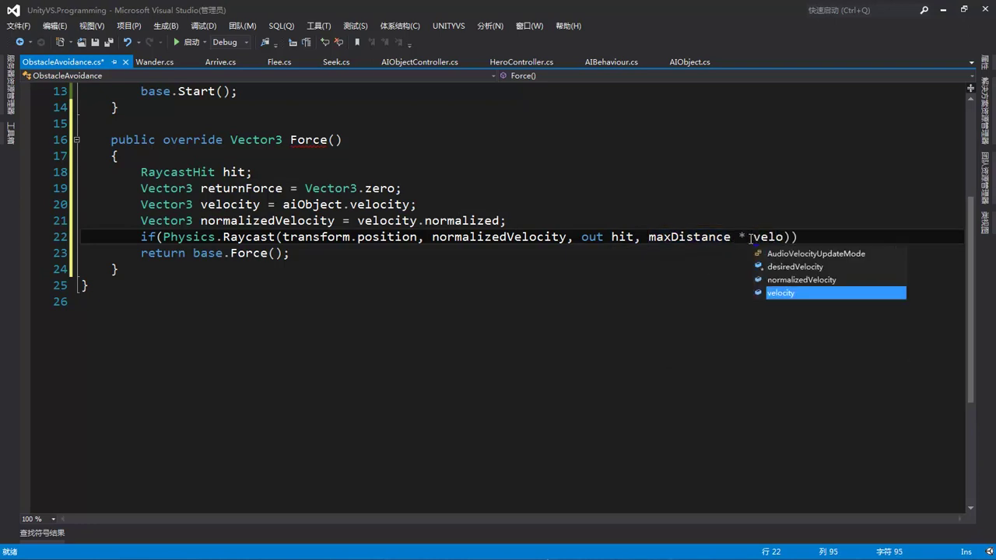
key("Tab")
type(".m")
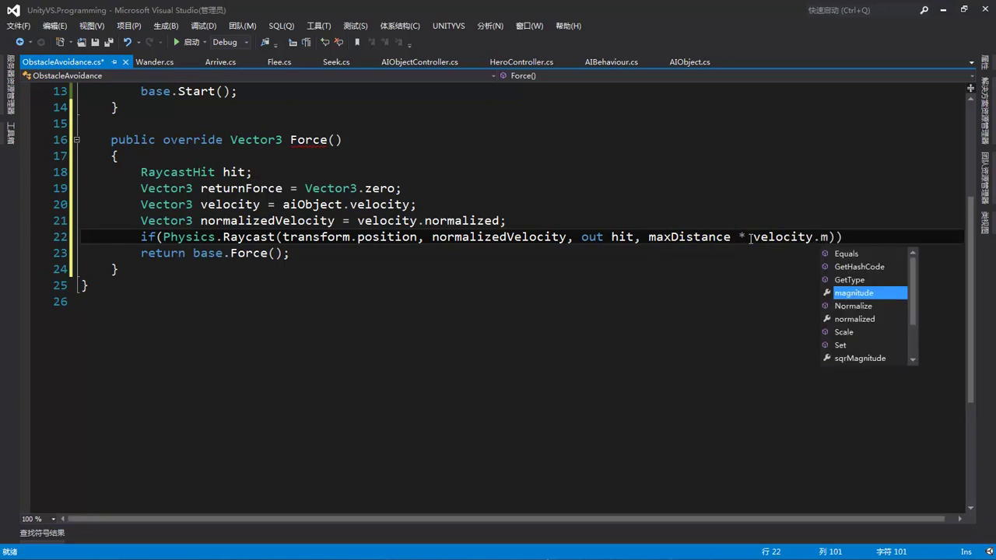
type("a")
key("Tab")
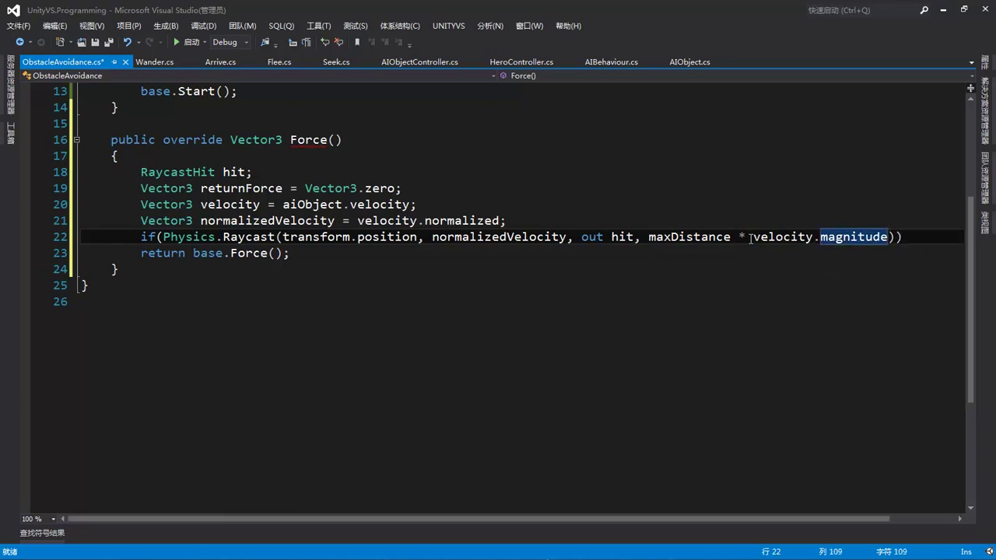
type("/ max")
key("Down")
key("Tab")
key("End")
type("{")
key("Return")
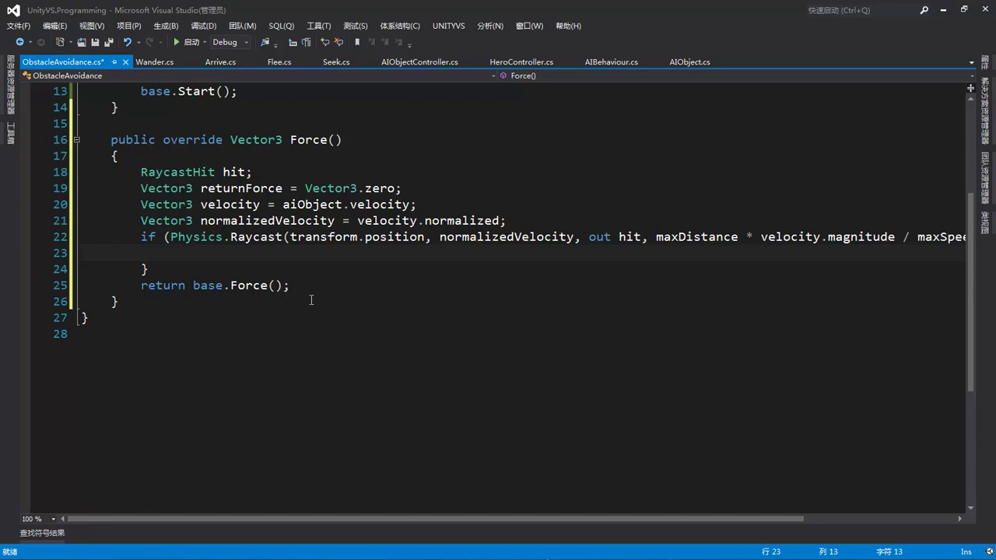
- Inside the if block, start 'Vector3 temp = transform.position + normalizedVelocity * maxDistance'
left_click(236, 261)
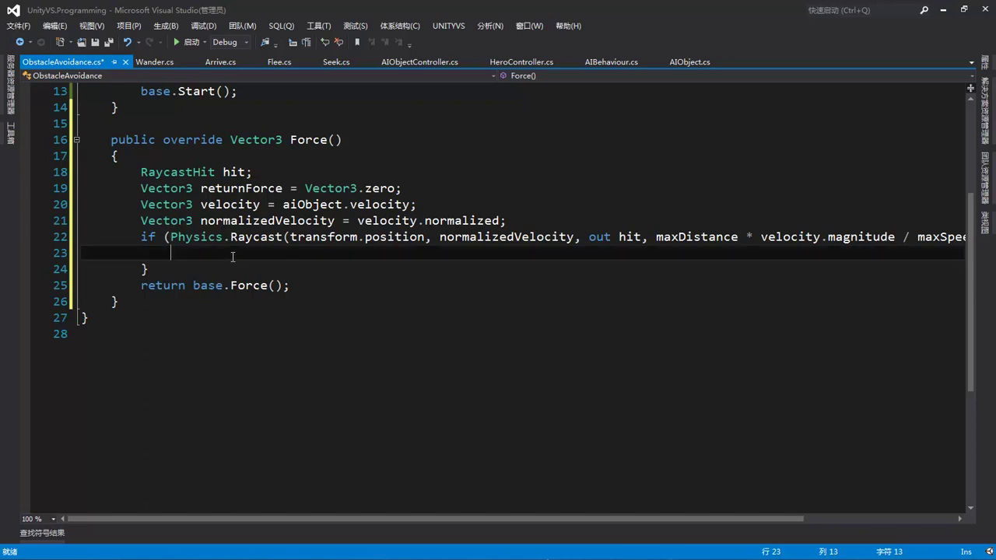
type("Vector3 tm")
key("BackSpace")
type("emp = ")
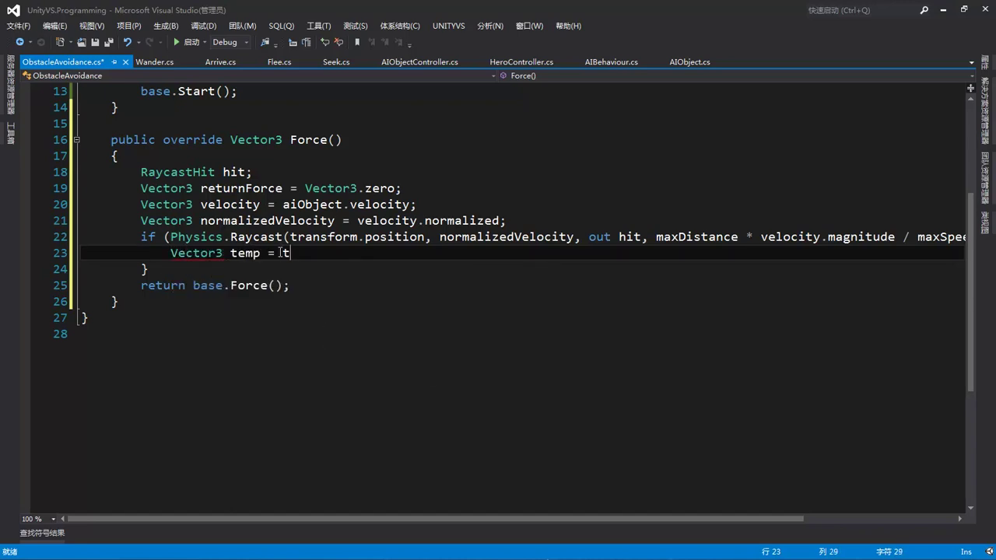
type("tra")
key("Tab")
type(".")
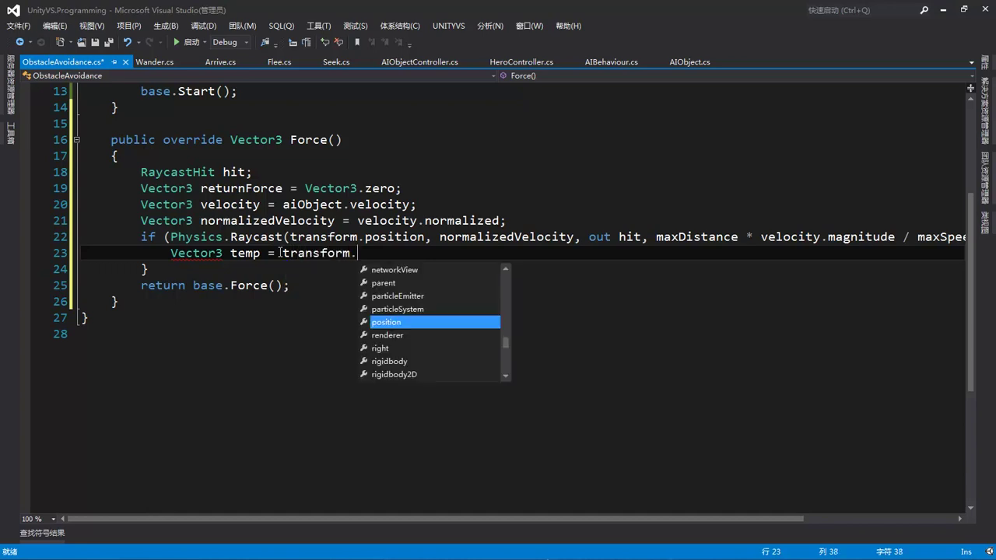
type("po")
key("Tab")
type("+")
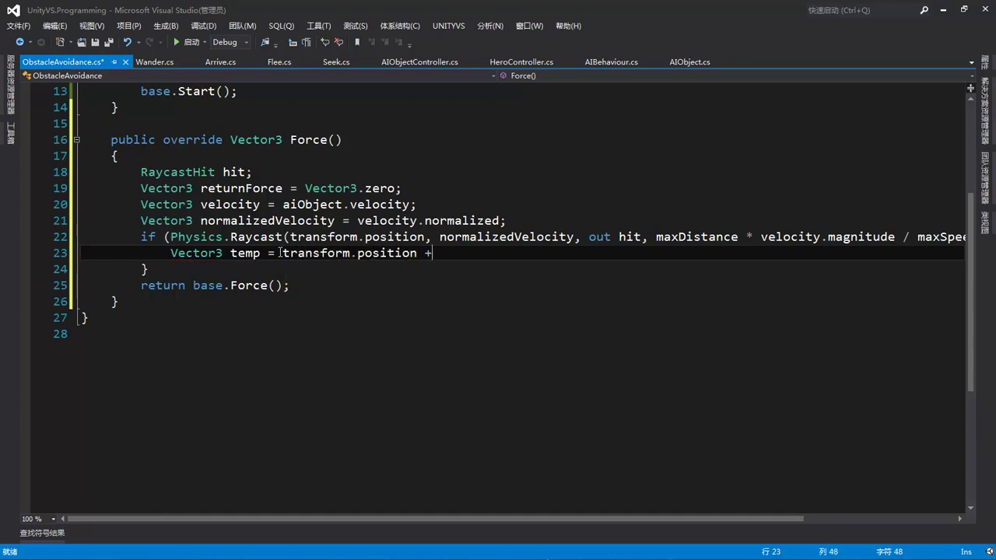
type(" no")
key("Tab")
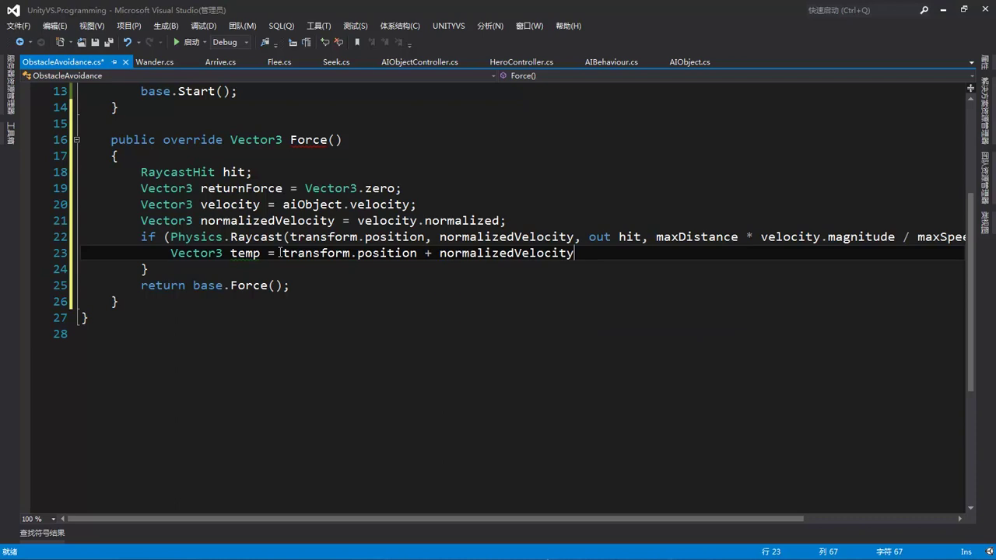
type("*")
type(" max")
key("Tab")
- Multiply temp's expression by (velocity.magnitude / maxSpeed) to complete the declaration
type("* ();")
key("Left")
key("Left")
type("velo")
key("Tab")
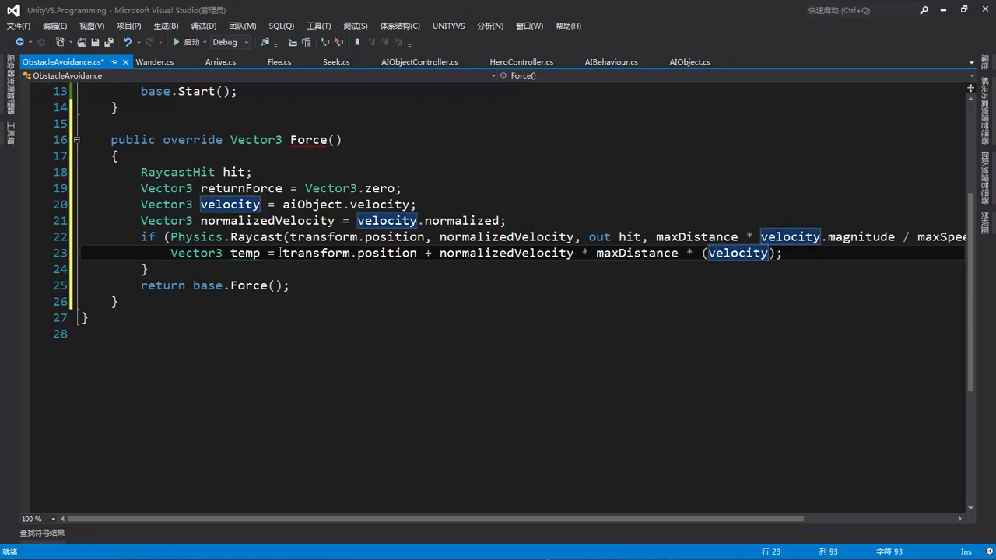
type(".")
key("Tab")
type("/ m")
key("Tab")
key("Return")
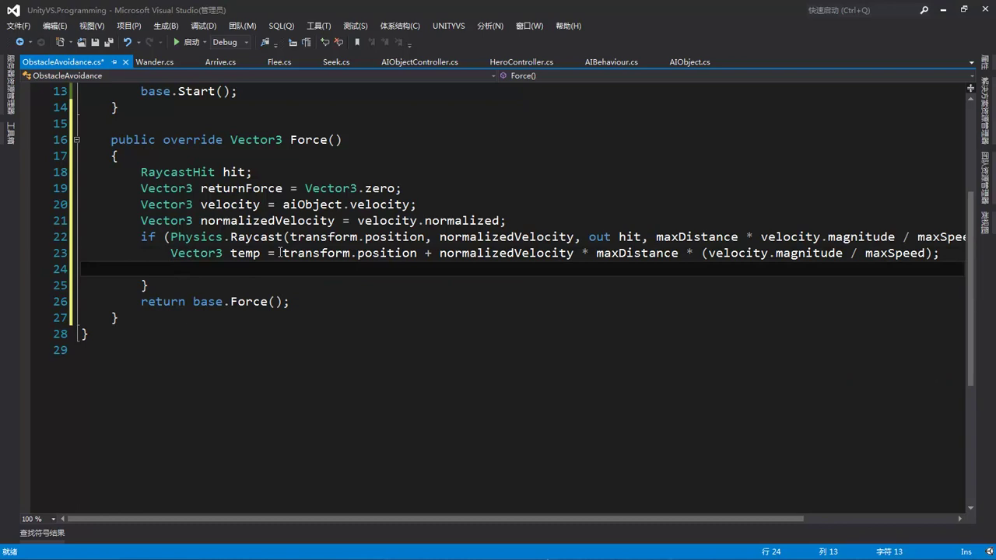
- Set returnForce = (temp - hit.collider.transform.position) * avoidanceForce inside the raycast block
type("ret")
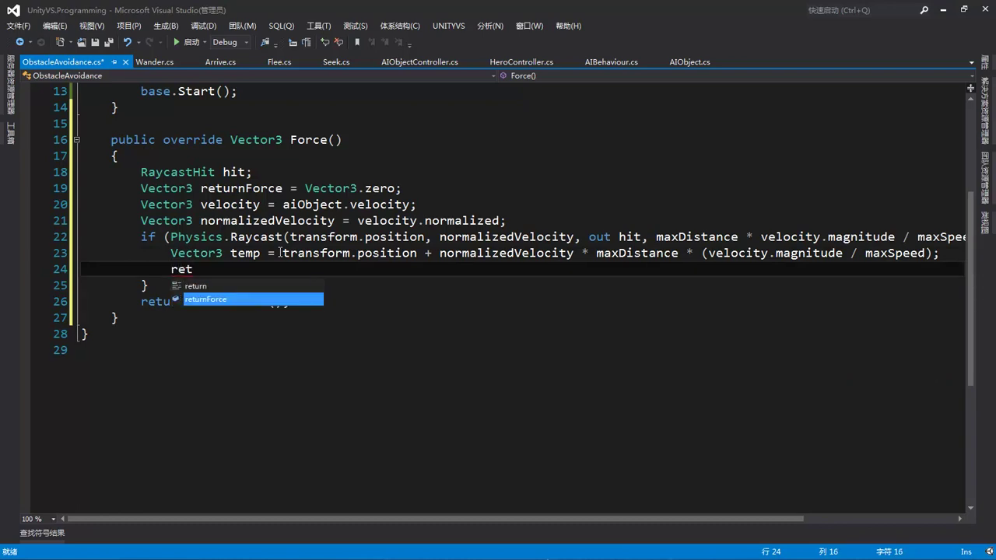
type("urnForce = (")
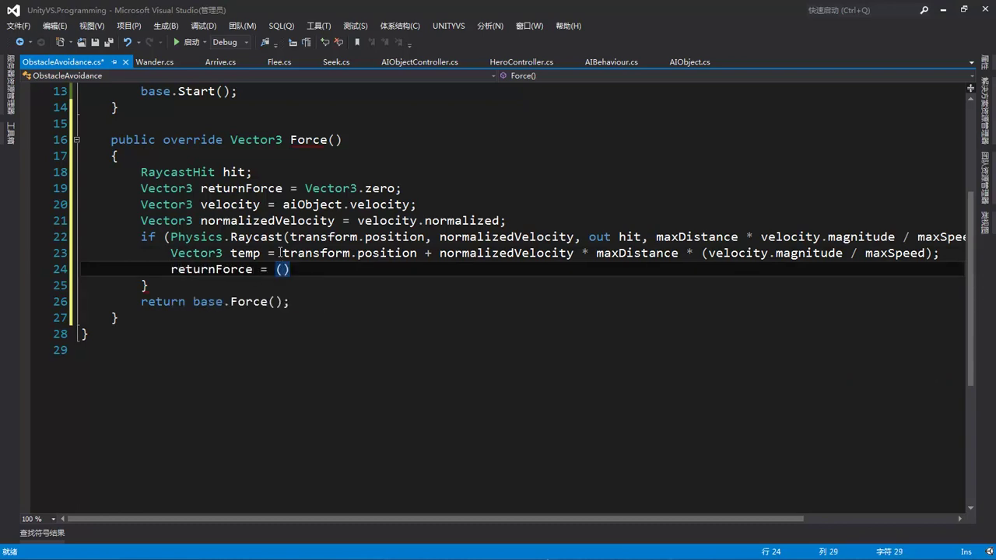
type("tem")
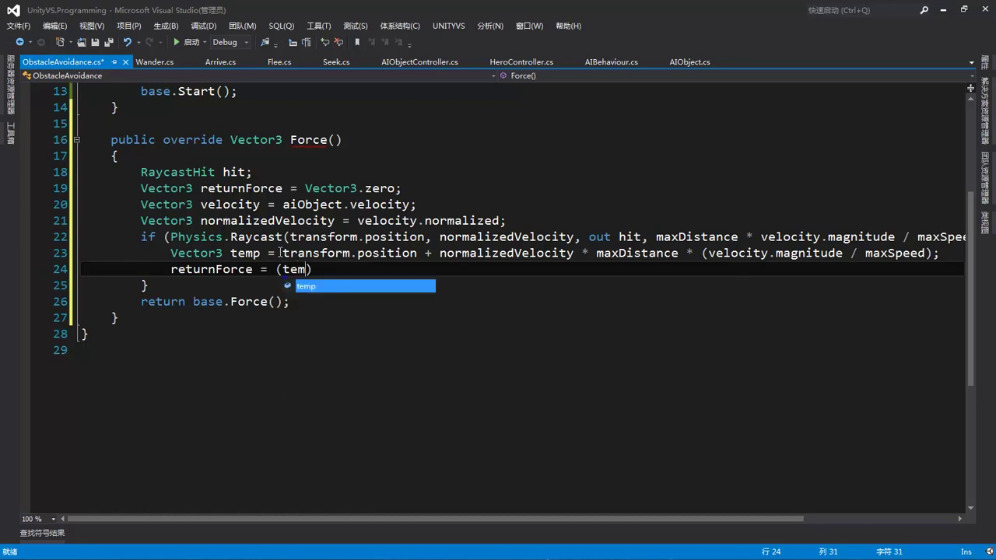
type("p - hit")
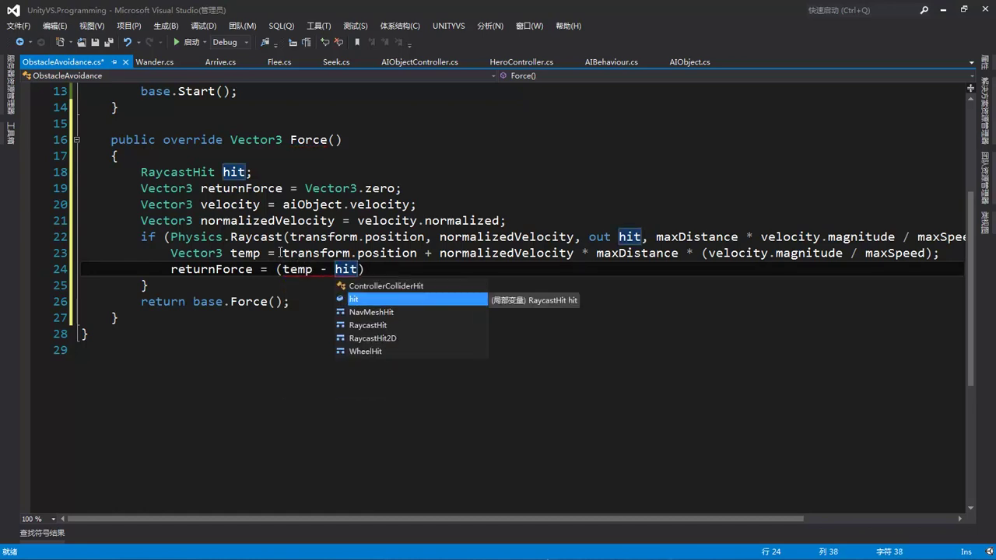
type(".co")
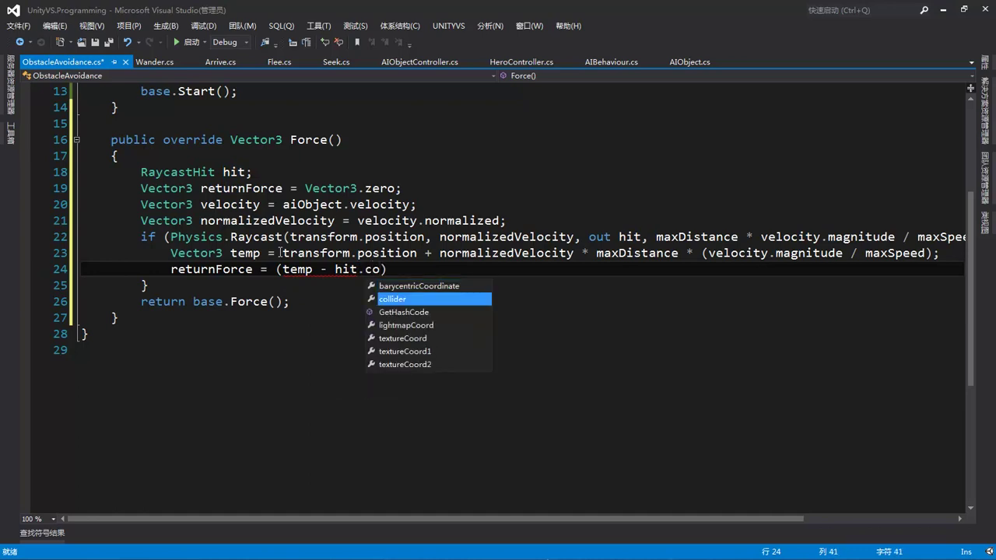
type("l")
key("Tab")
type(".tran")
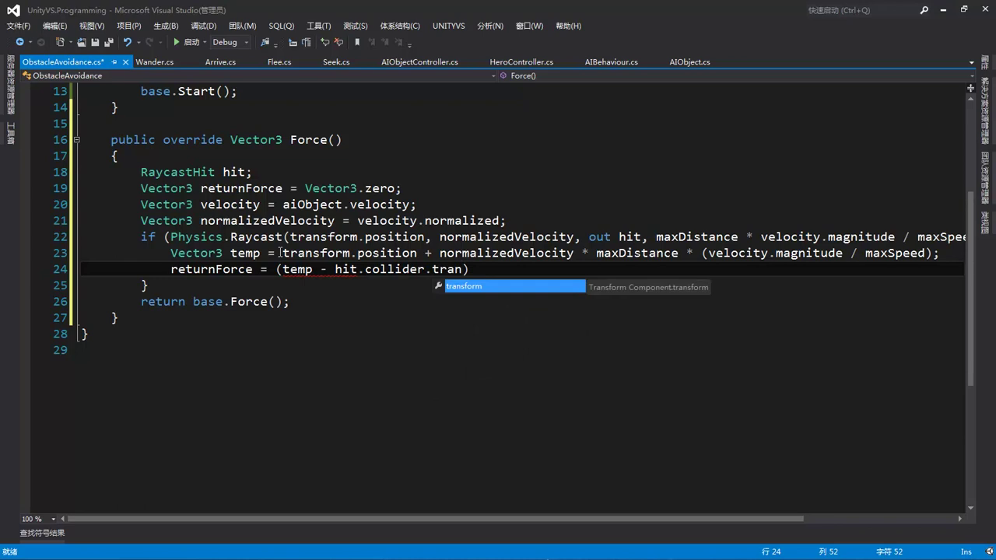
key("Tab")
type(".po")
key("Tab")
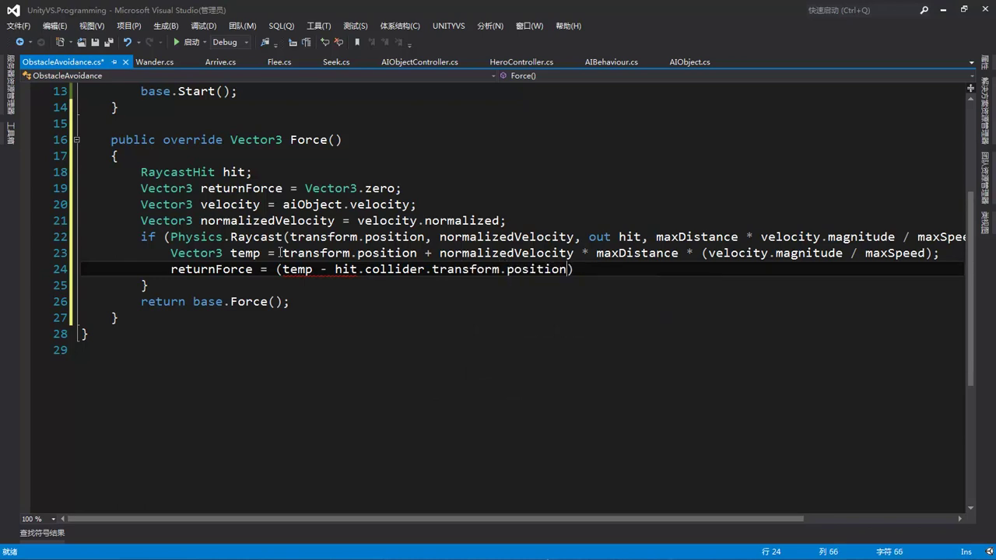
type(") * av")
key("Tab")
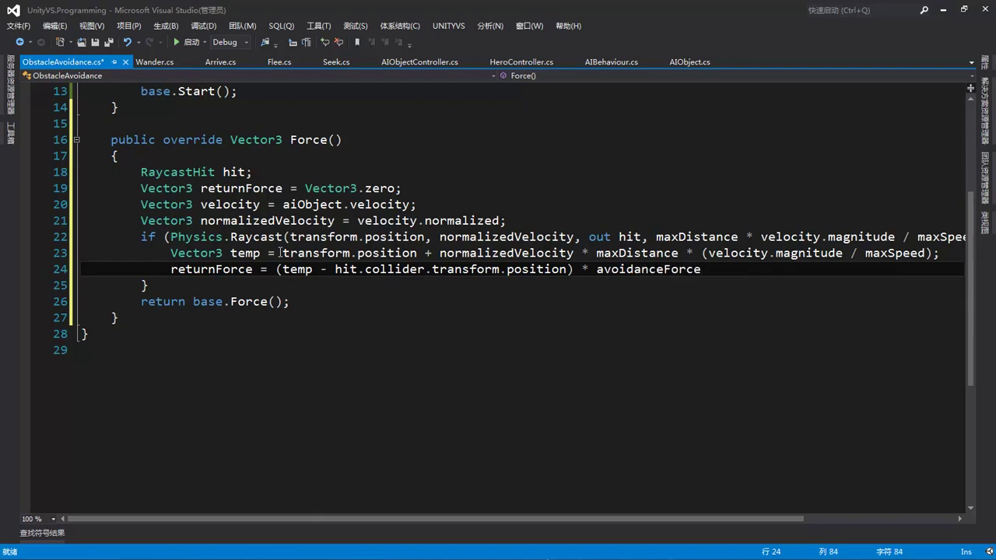
type(";")
key("Return")
- Zero the vertical component with 'returnForce.y = 0;'
type("re")
key("Tab")
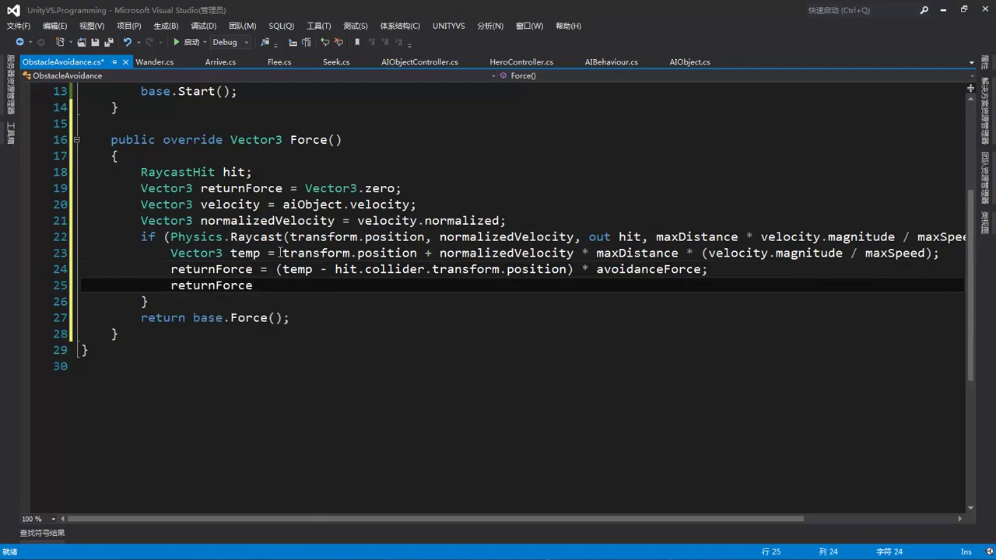
type(".y")
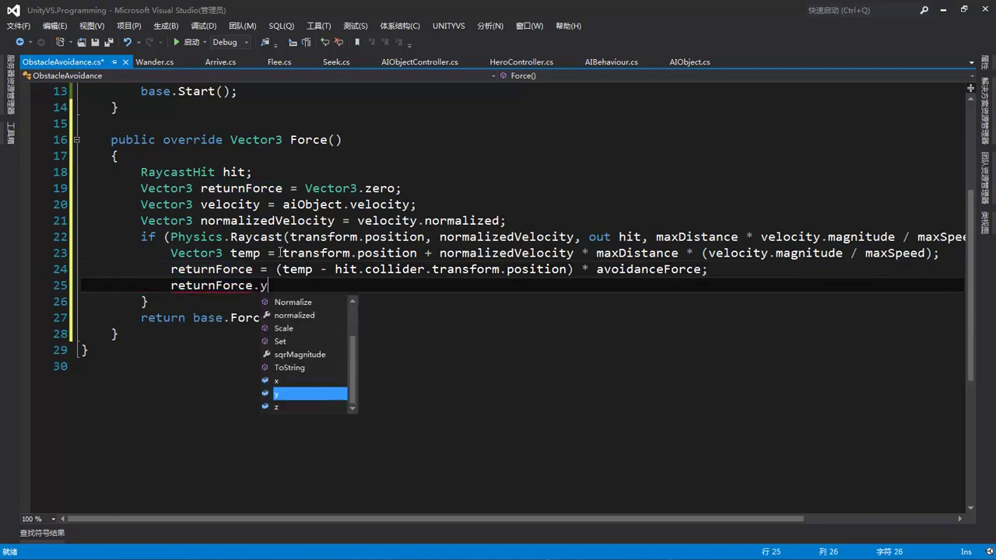
type(" = ")
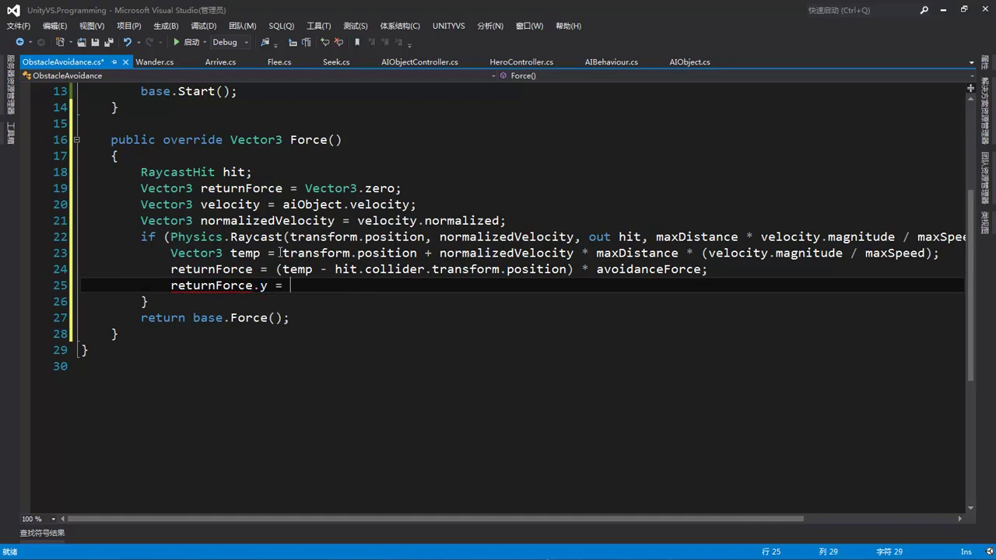
type("0;")
key("Return")
key("Return")
scroll(474, 290, "down", 1)
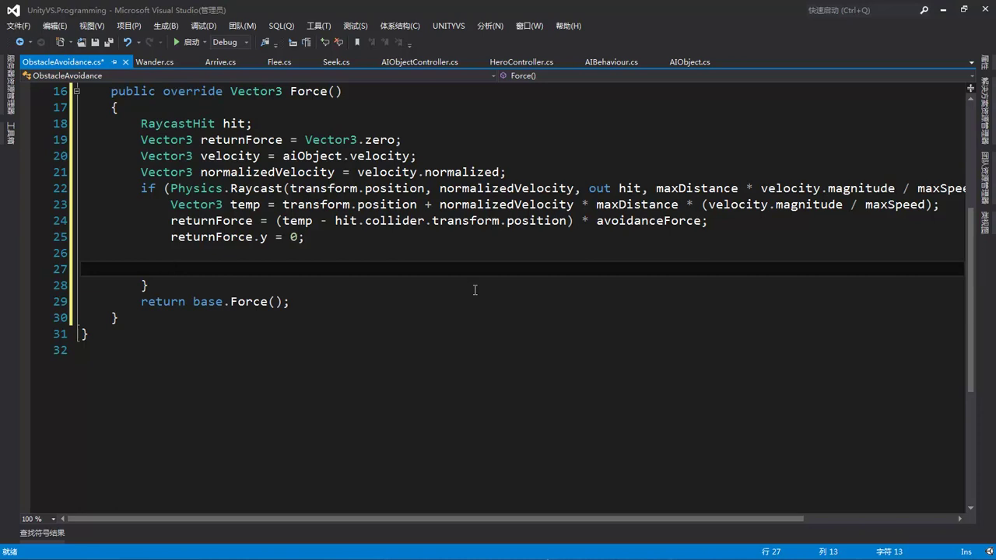
- Add a foreach (GameObject obj in colliders) loop with an empty body inside the raycast block
type("foreach")
type("()")
key("Left")
type("G")
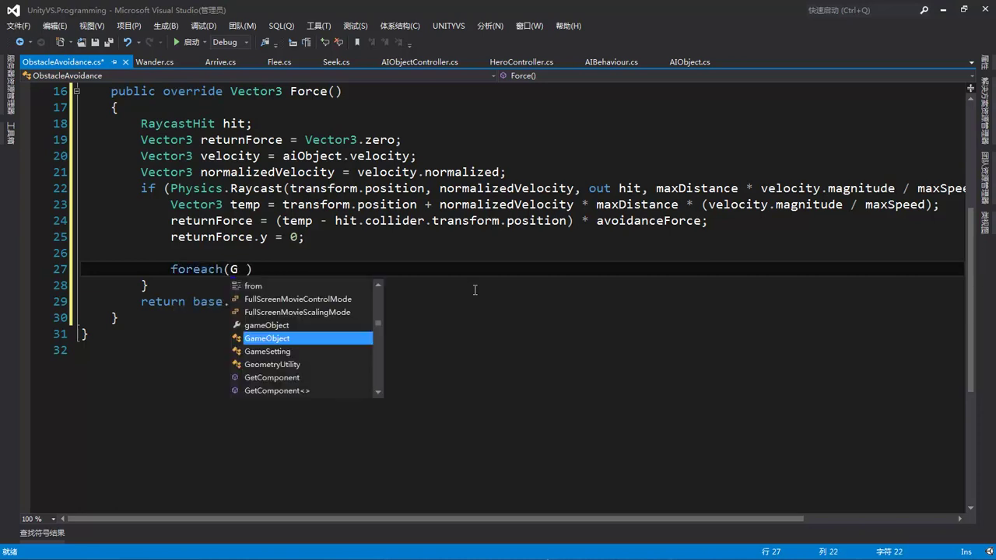
key("Tab")
type("obj ")
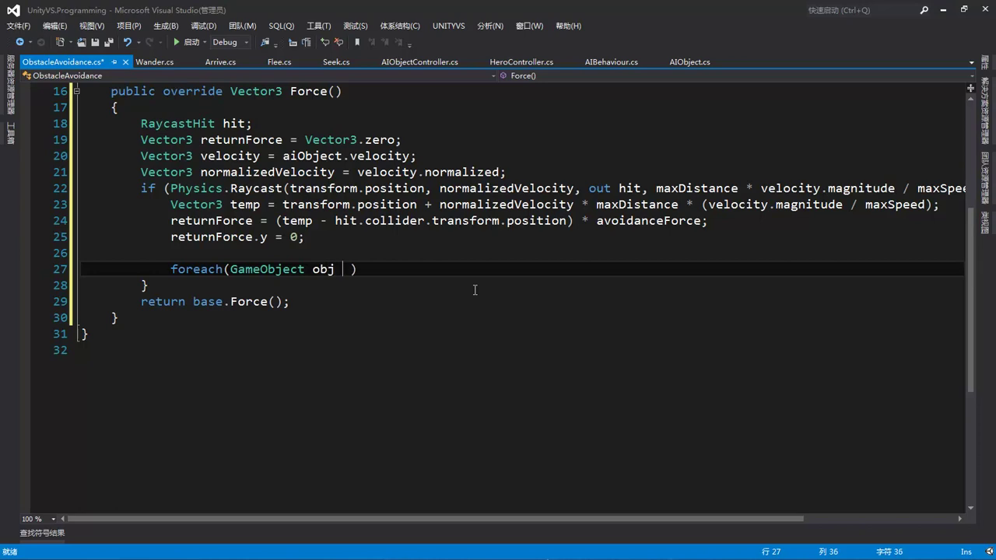
type("in col")
key("Down")
key("Down")
key("Down")
key("Tab")
key("Delete")
key("End")
type("{")
key("Return")
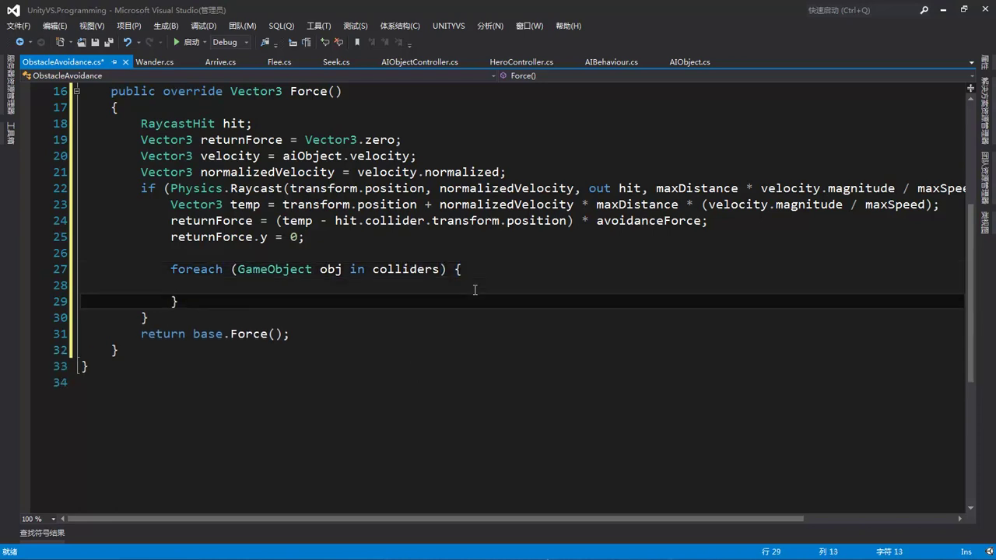
- Inside the loop, add if (hit.collider.gameObject == obj) and start its body
type("if")
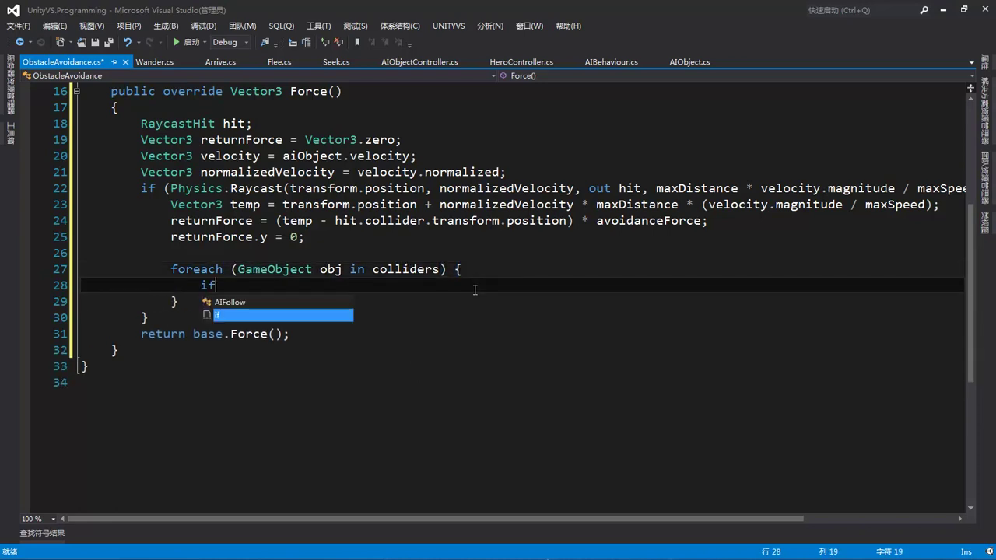
type("(")
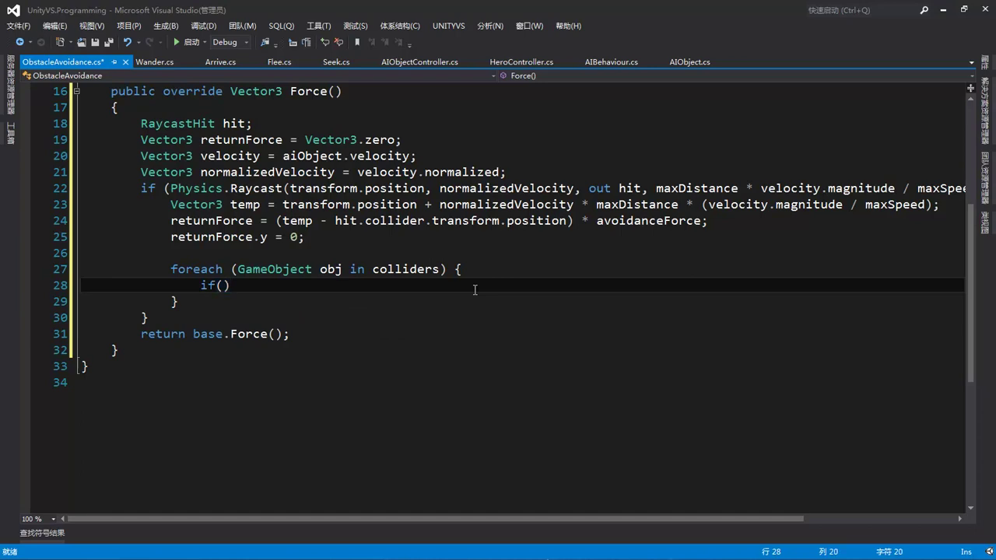
type("hit")
type(".co")
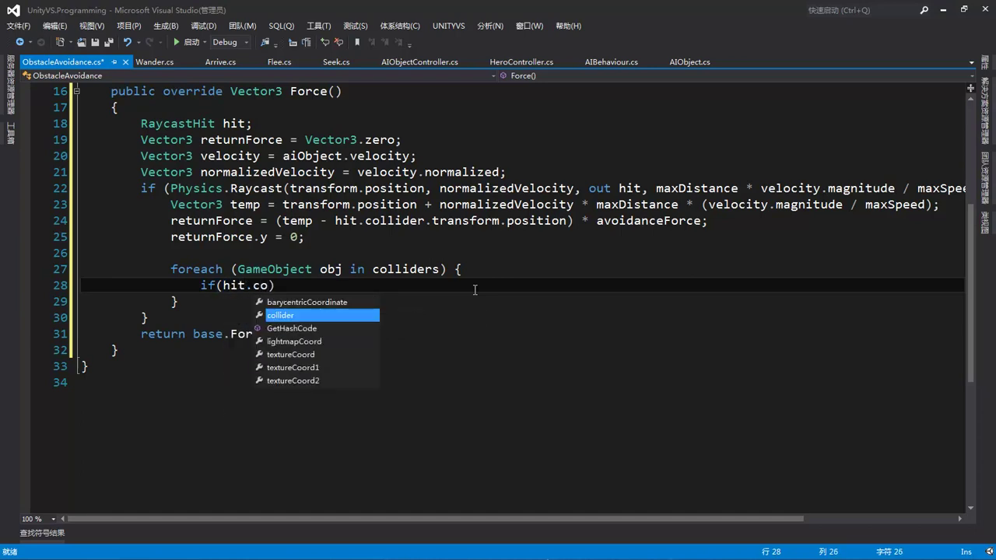
key("Tab")
type(".g")
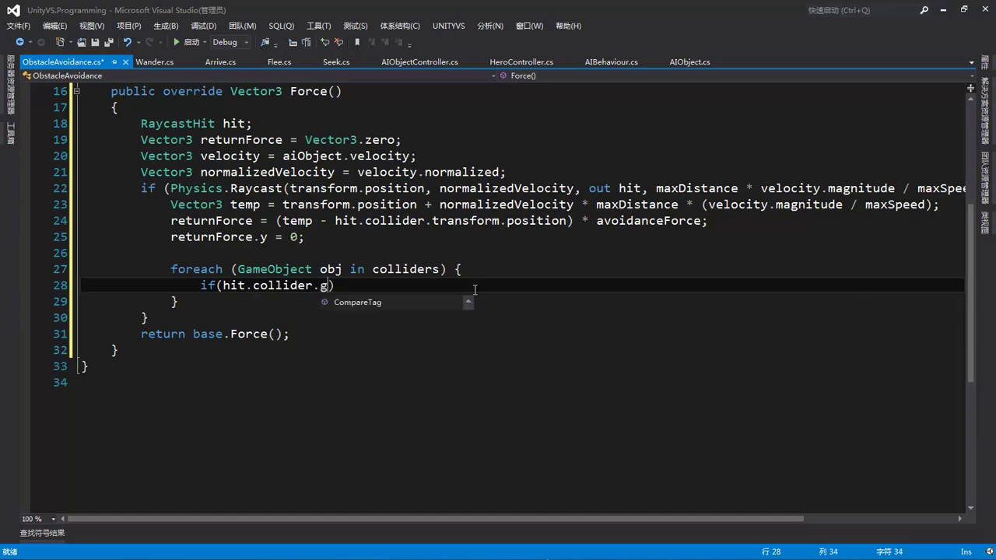
type("a")
key("Tab")
type("== ")
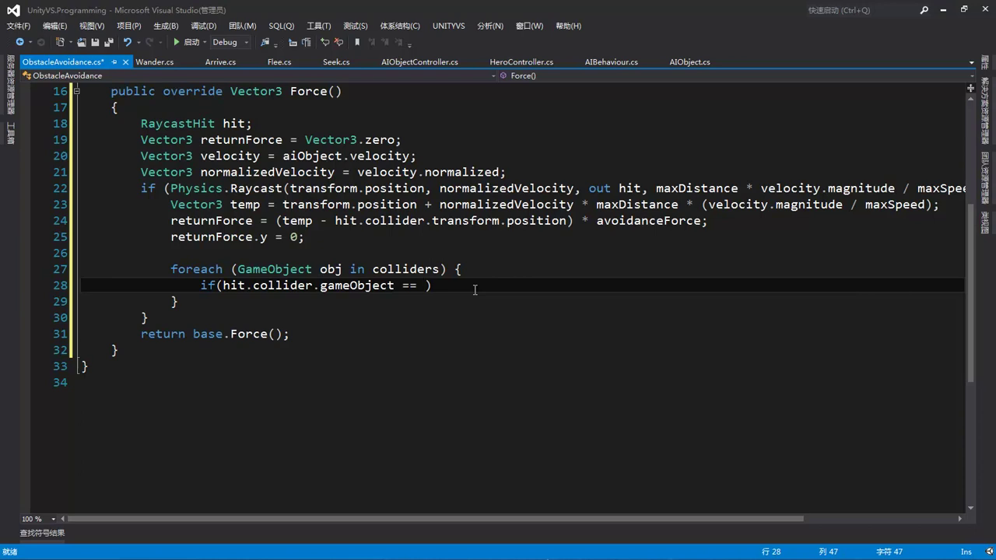
type("obj")
key("Tab")
key("Right")
key("Return")
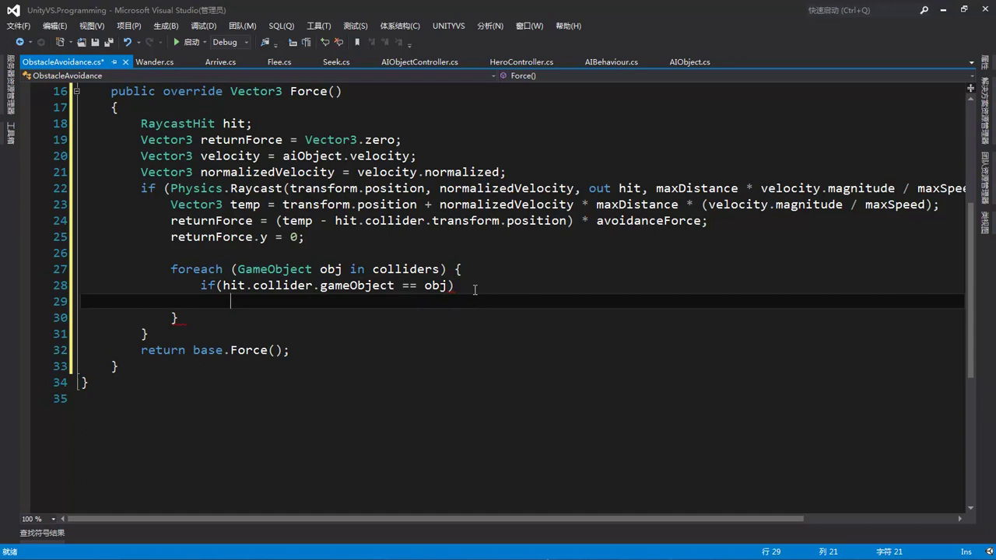
- In the if body, set obj.renderer.material.color = Color.red;
type("obj")
key("Escape")
type(".")
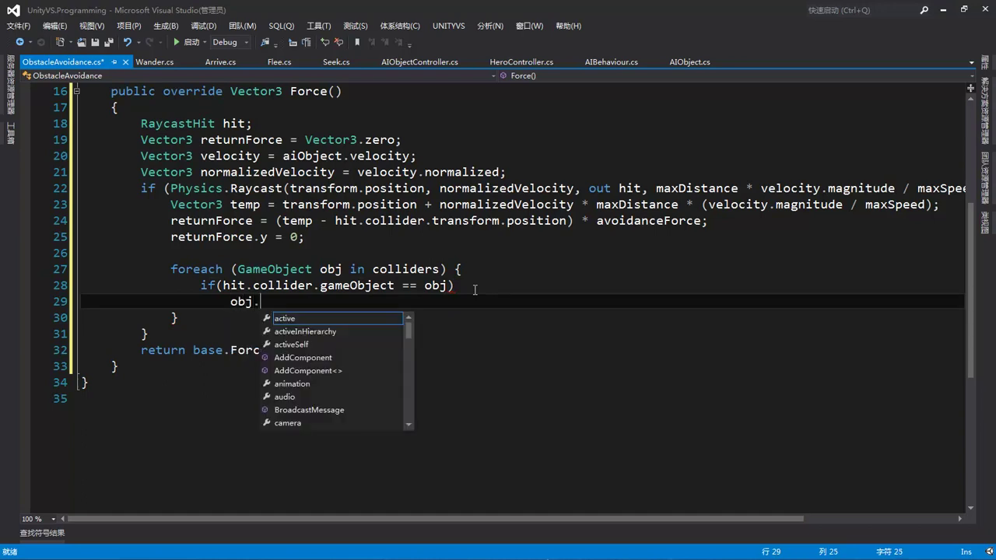
type("re")
key("Tab")
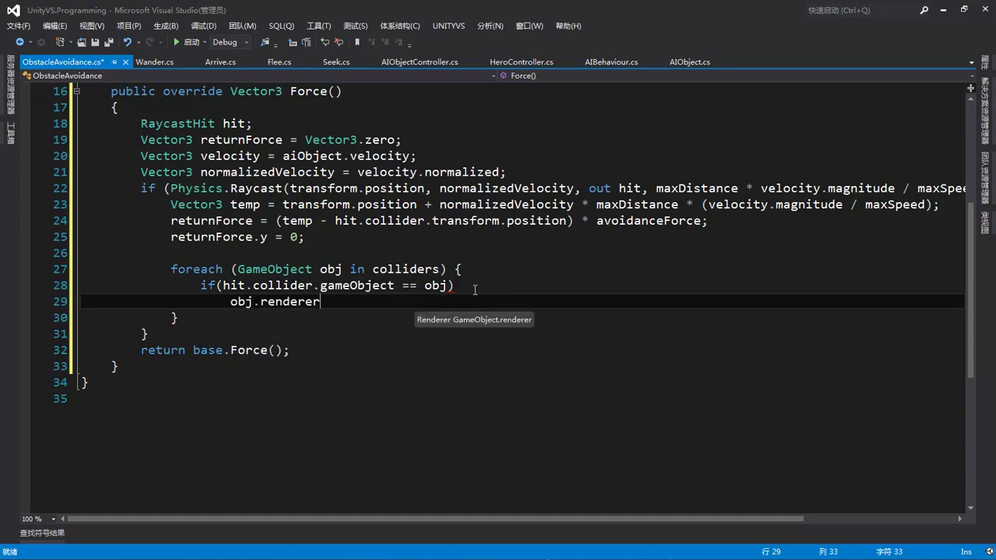
type(".ma")
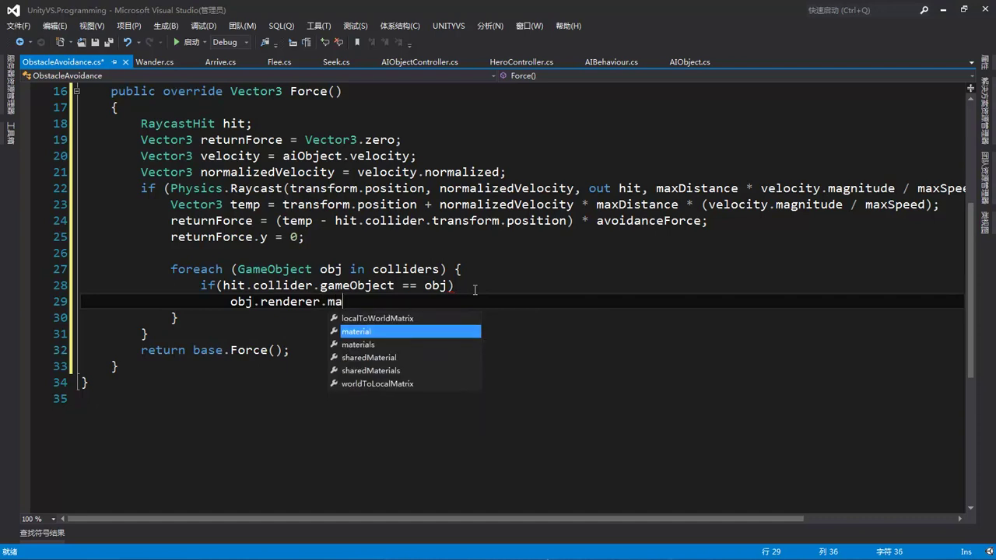
key("Tab")
type(".c")
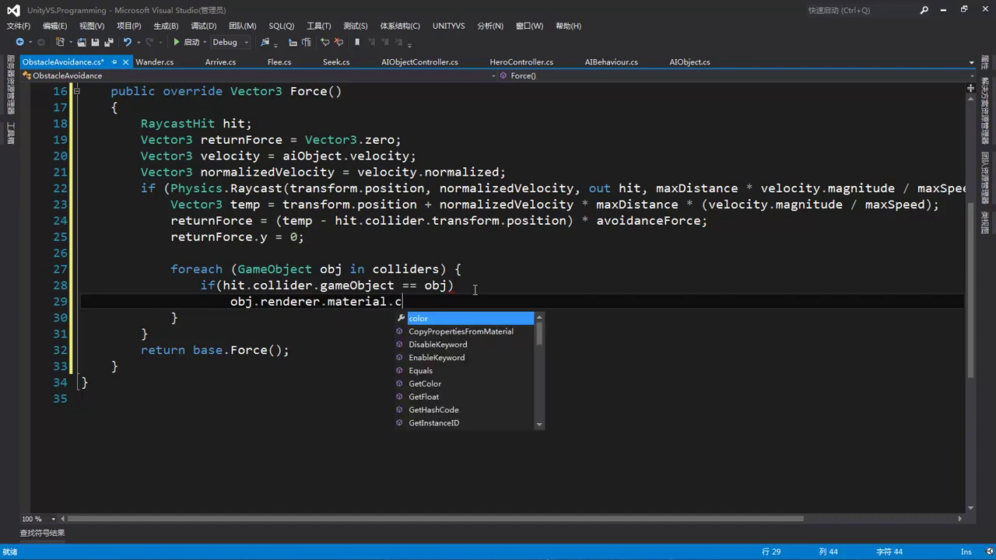
type("olor = col")
key("Tab")
type(".re")
key("Tab")
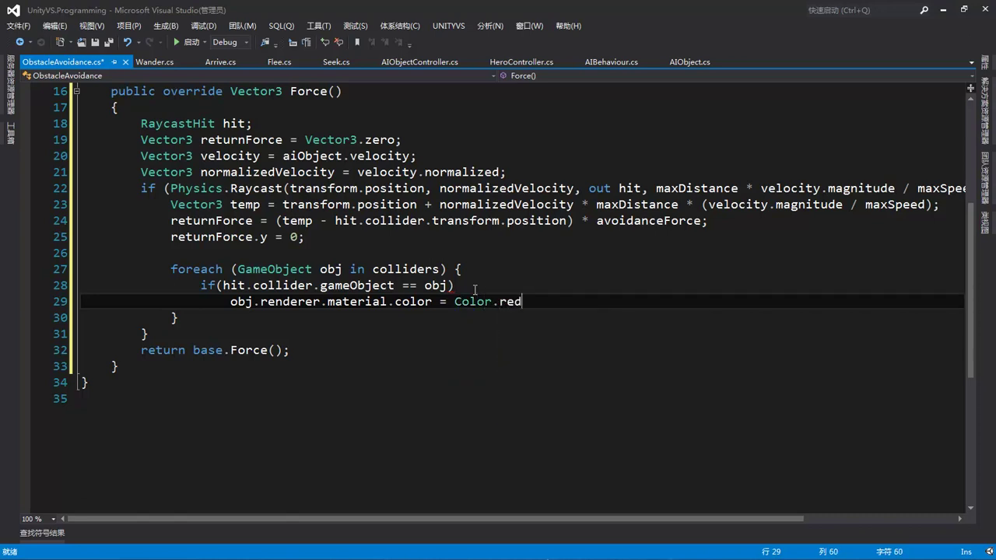
type(";")
key("Return")
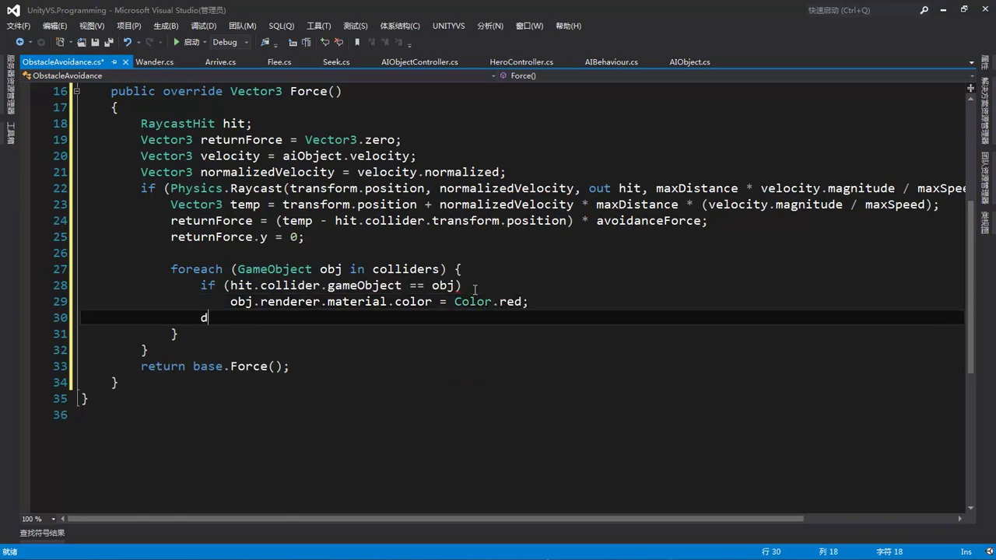
- Add an else branch setting obj.renderer.material.color = Color.white;
type("el")
key("Tab")
key("Return")
type("obj.r")
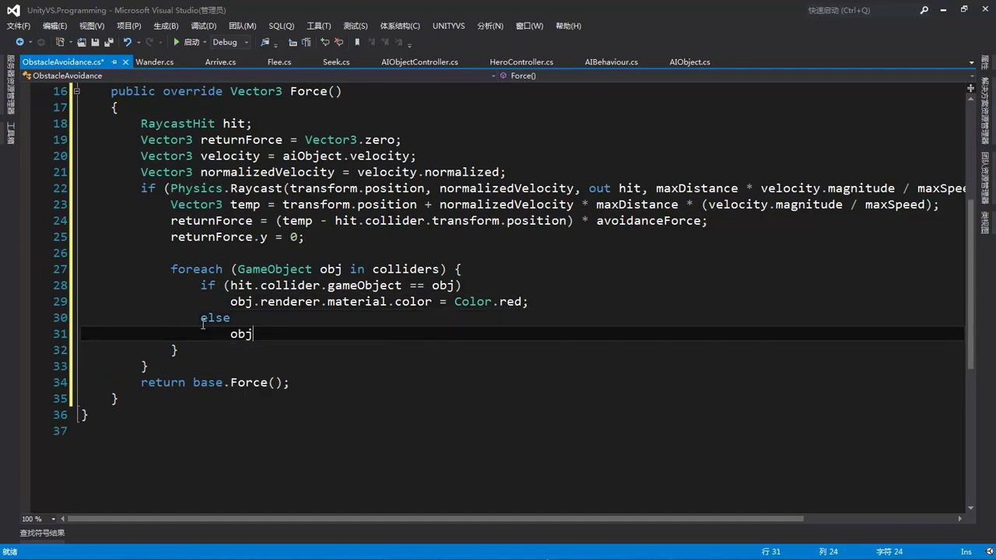
type("e")
key("Tab")
type(".ma")
key("Tab")
type(".co")
key("Tab")
type("= col")
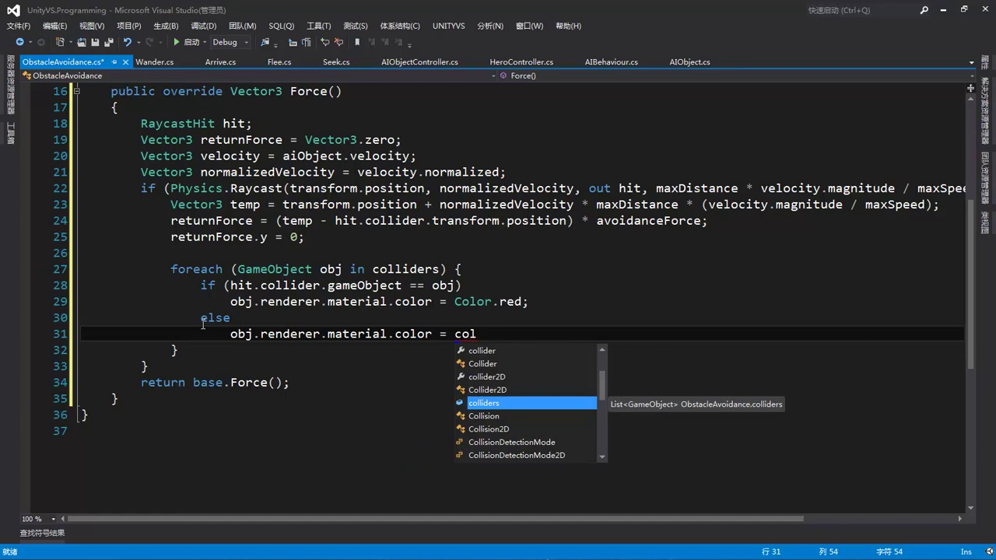
type("or")
key("Tab")
type(".w")
key("Tab")
type(";")
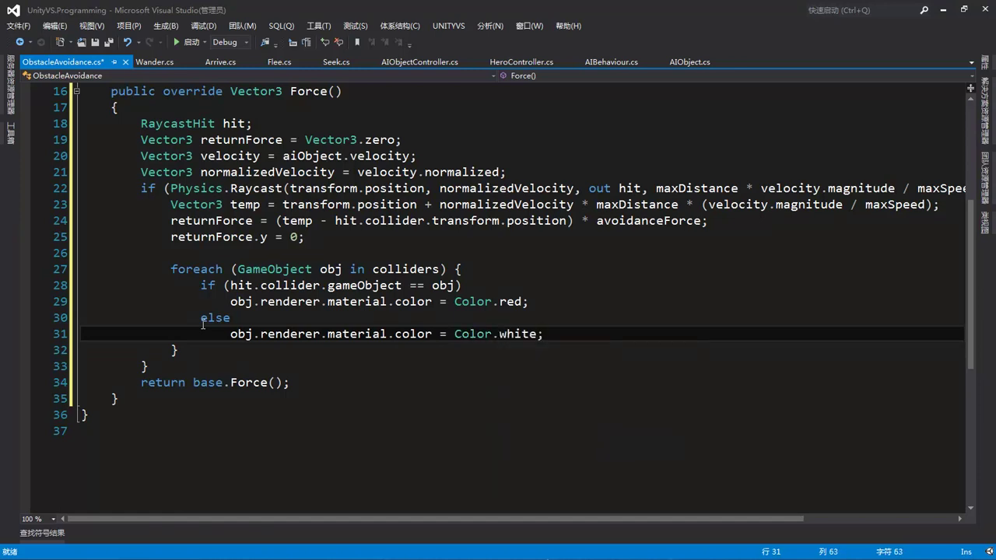
key("Down")
key("Down")
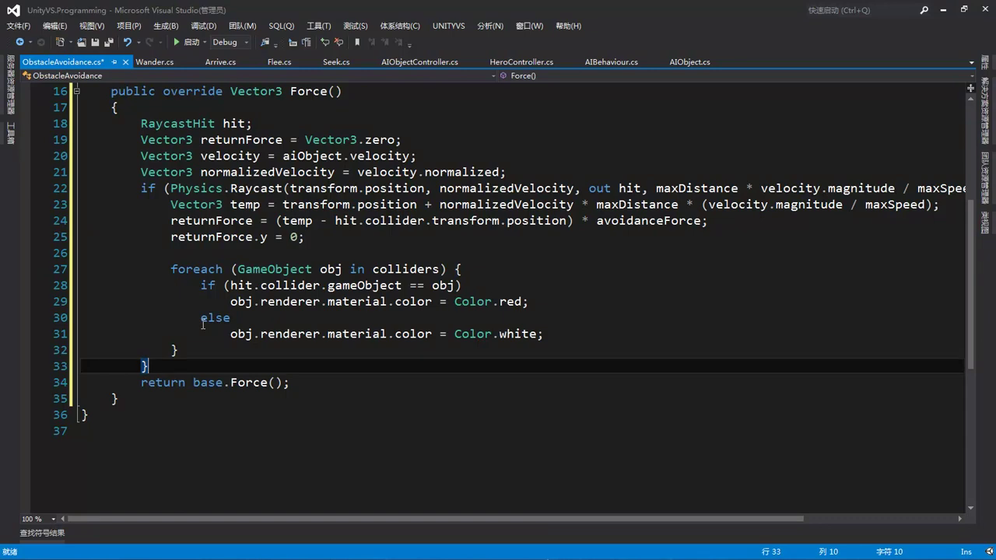
- Add an else block to the raycast check containing foreach (GameObject obj in colliders)
type("e")
key("Tab")
type("{")
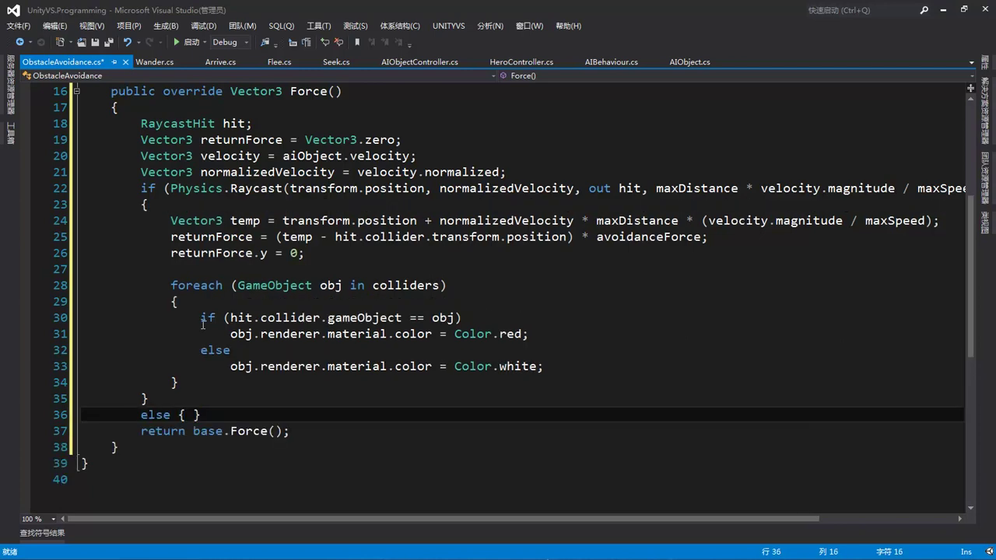
key("Return")
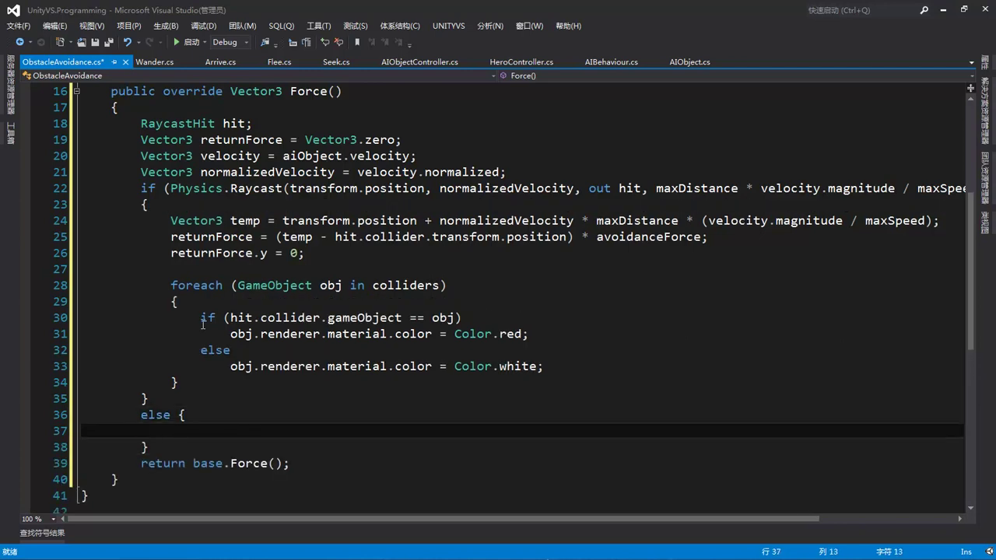
type("for")
key("Escape")
key("BackSpace")
key("BackSpace")
key("BackSpace")
type("fore")
key("Tab")
type("(")
type("ga ")
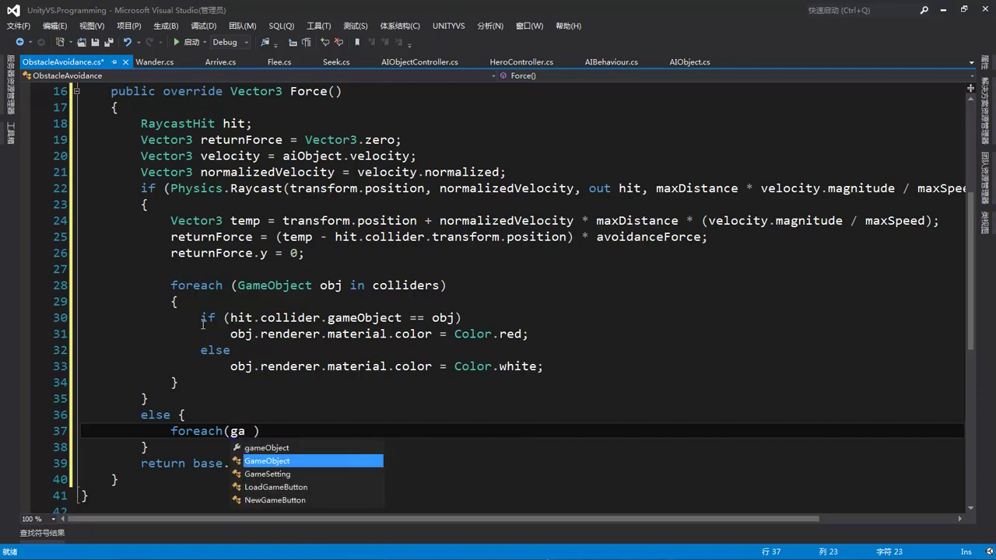
type("obj in colliders) {")
key("Return")
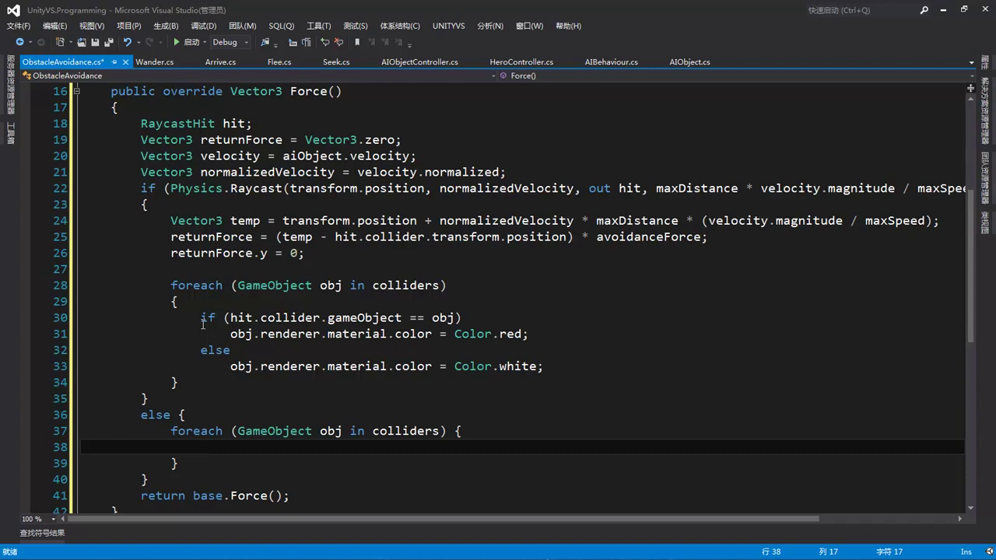
- Inside that loop set obj.renderer.material.color = Color.white; and save the script
type("obj.renderer.")
key("Tab")
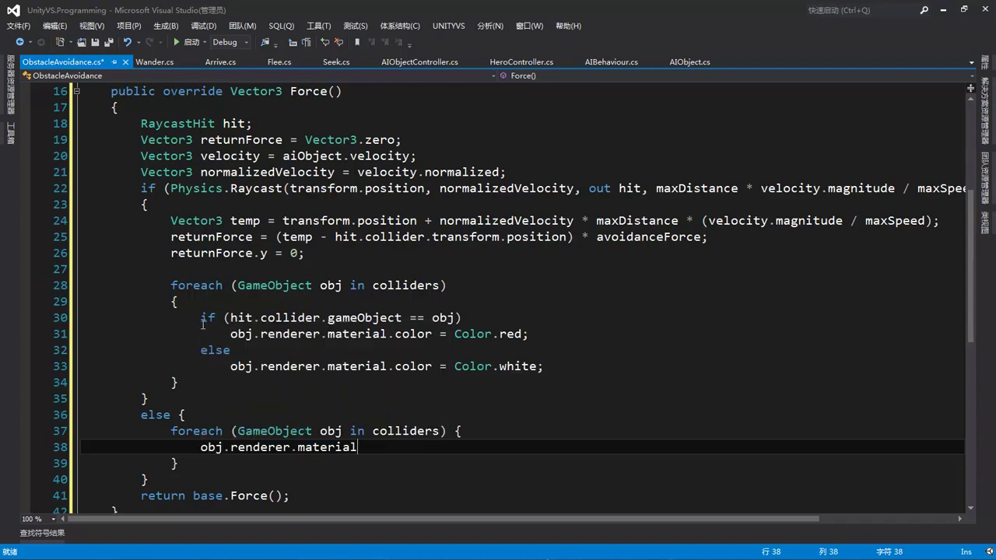
type(".c")
key("Tab")
type("= ")
type("color")
key("Tab")
type(".w")
key("Tab")
type(";")
key("ctrl+s")
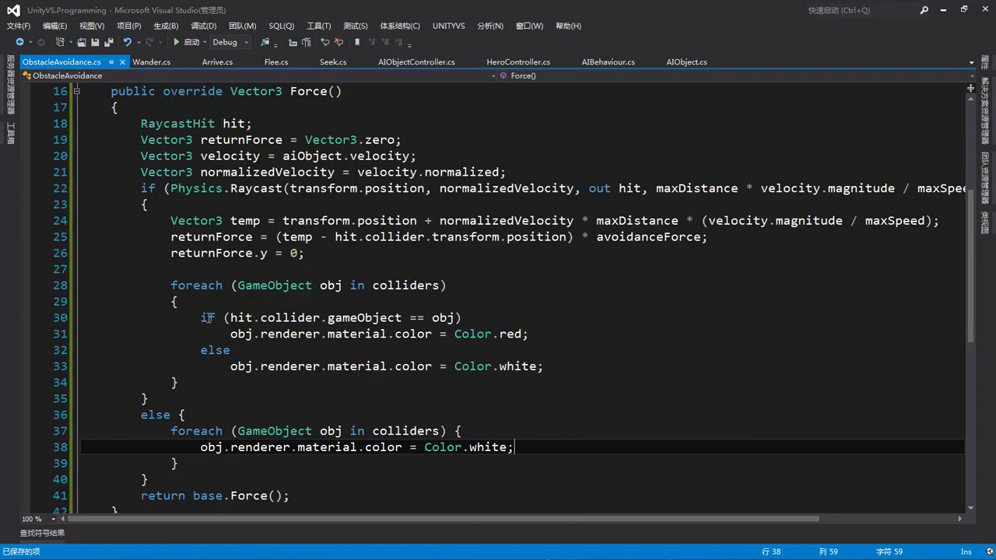
- End Force() with return returnForce, save ObstacleAvoidance.cs, and review the code
left_click(296, 493)
scroll(296, 493, "down", 3)
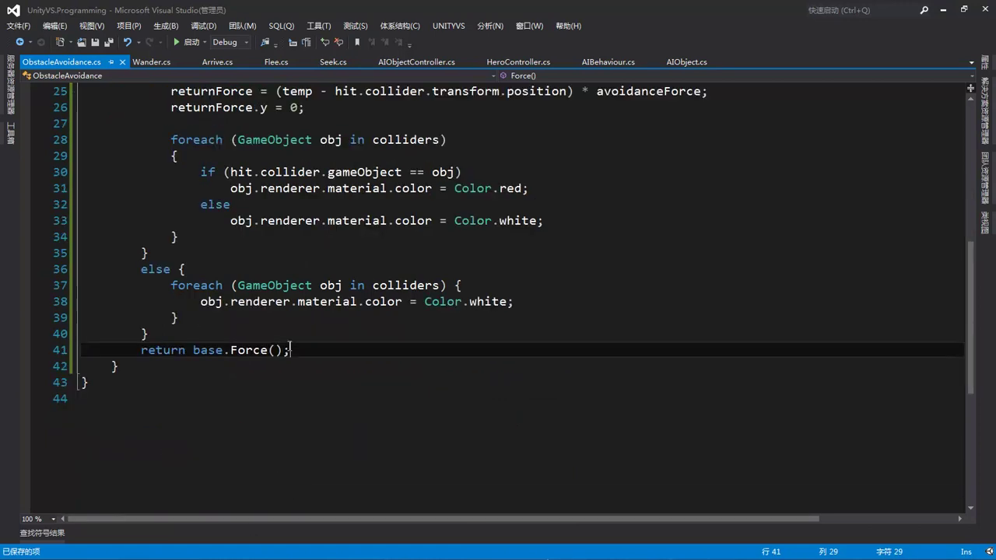
left_click_drag(291, 350, 193, 353)
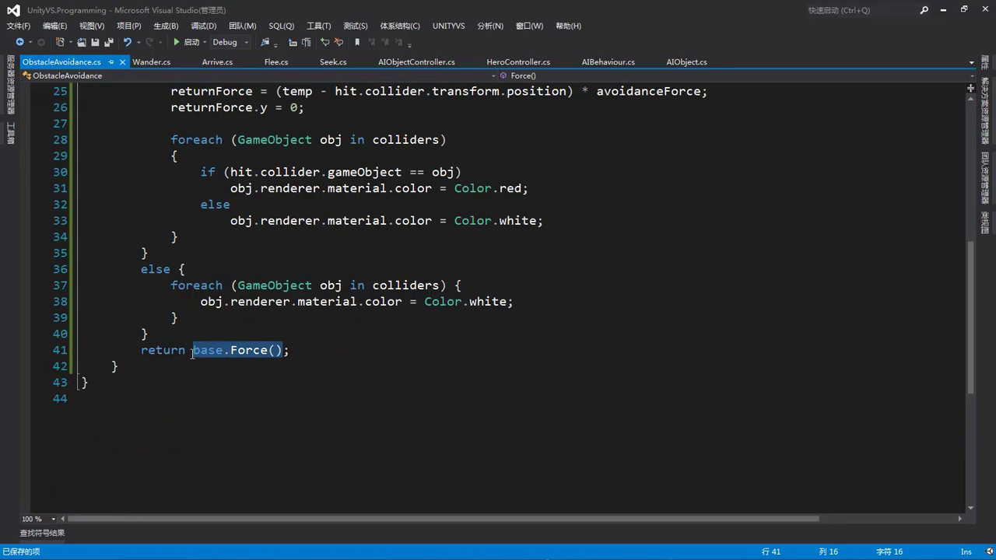
type("return re;")
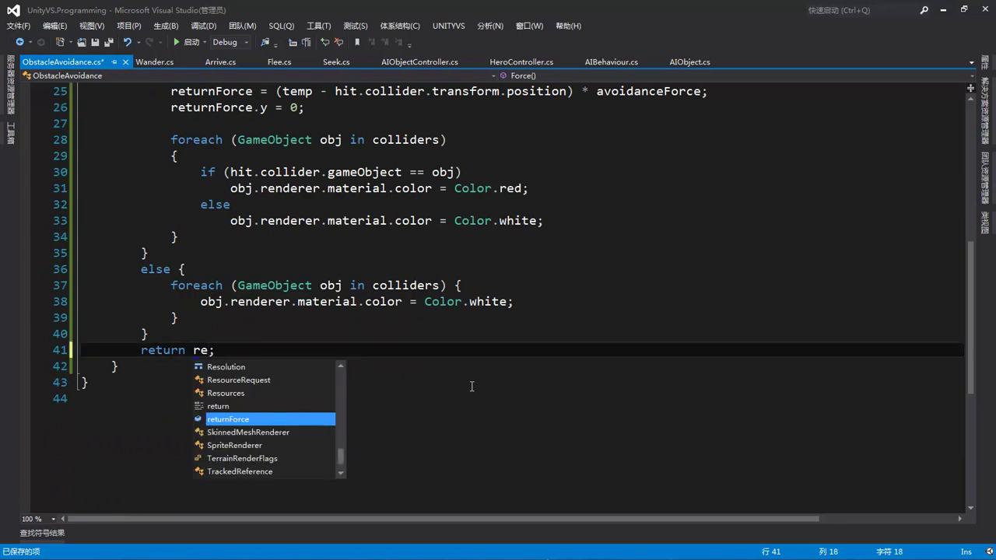
key("Tab")
key("ctrl+s")
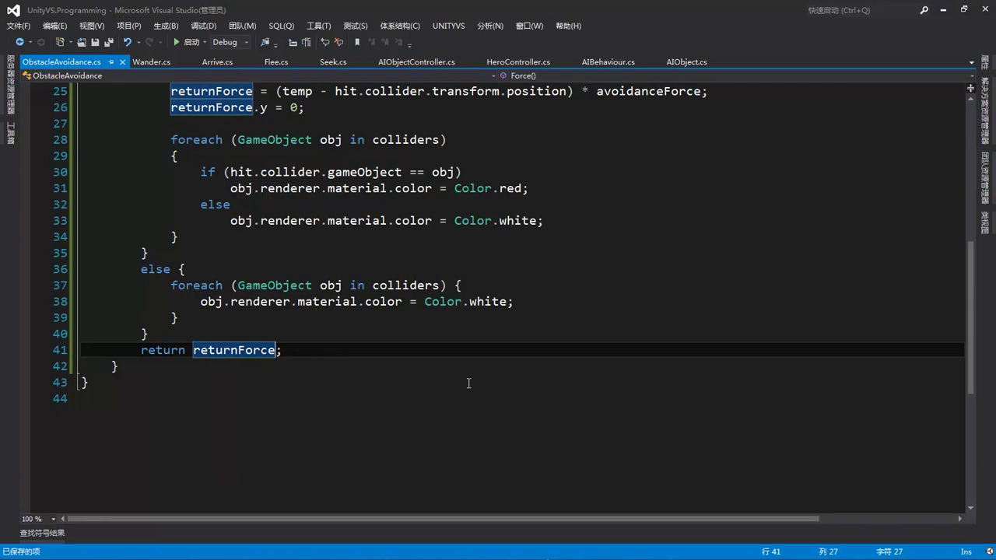
key("End")
scroll(535, 345, "up", 3)
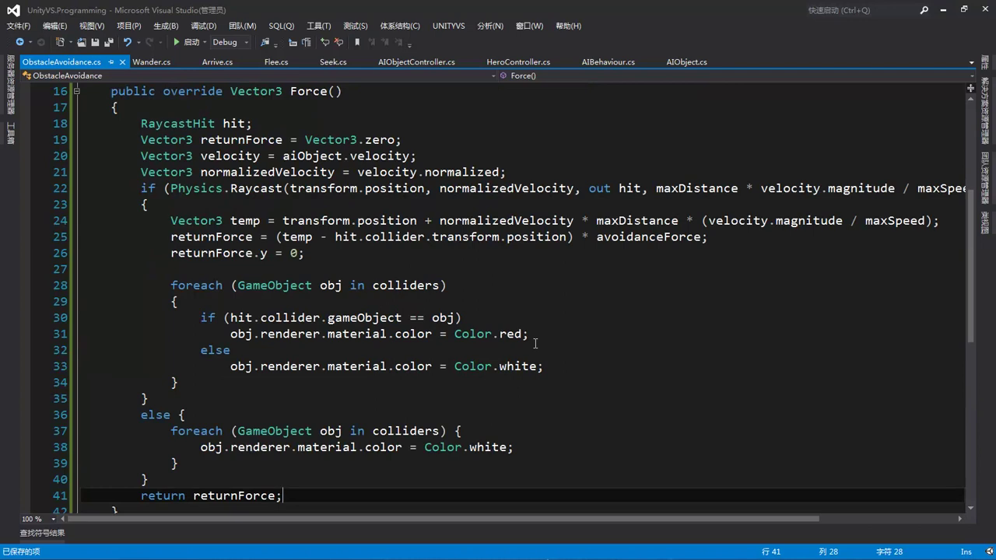
left_click(574, 317)
scroll(574, 320, "up", 2)
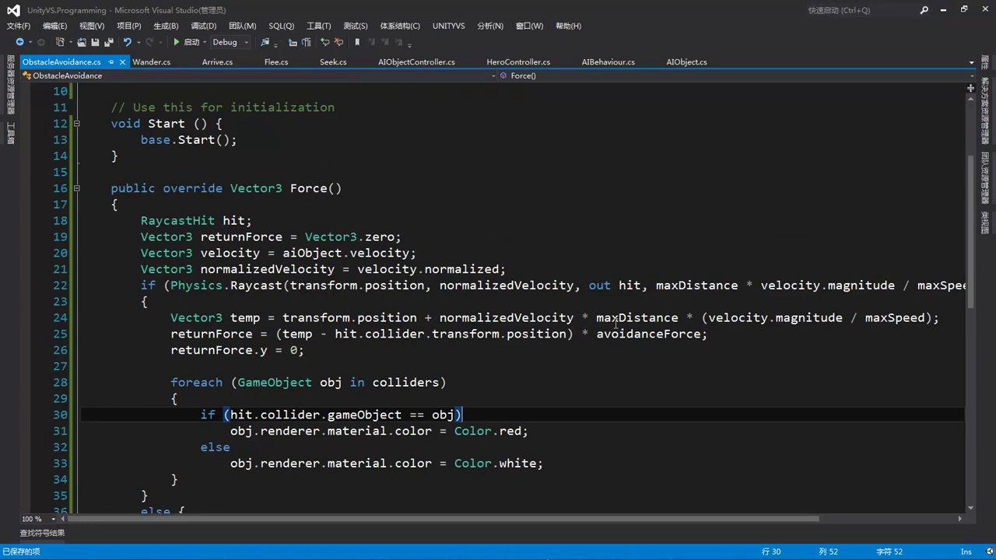
- Create a 3D Sphere from the Hierarchy Create menu, replacing an accidental first sphere
key("alt+Tab")
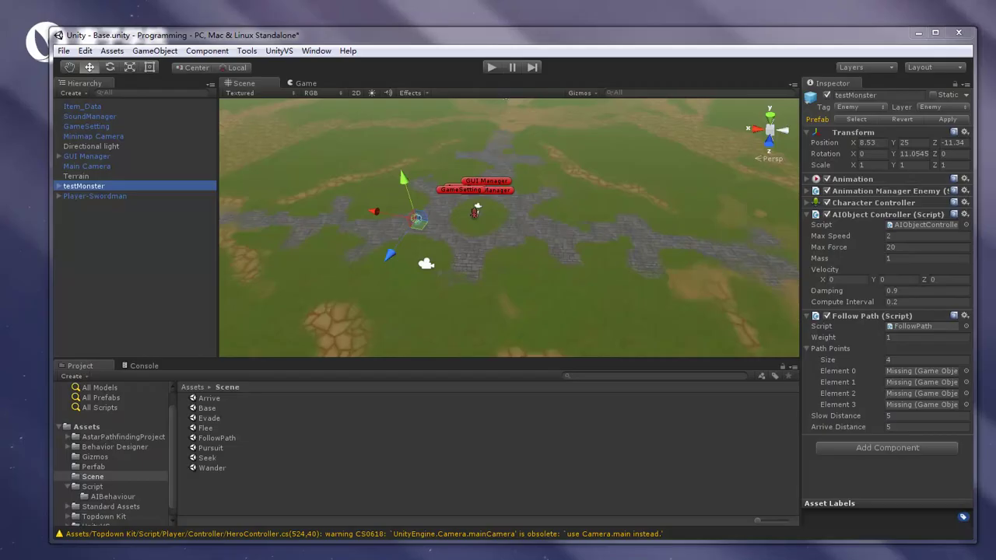
left_click(91, 212)
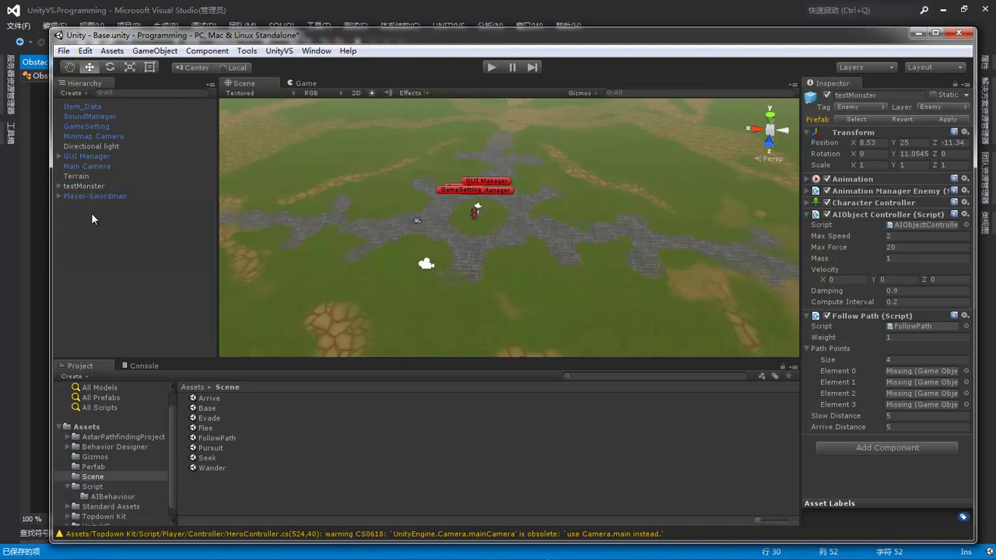
left_click(87, 94)
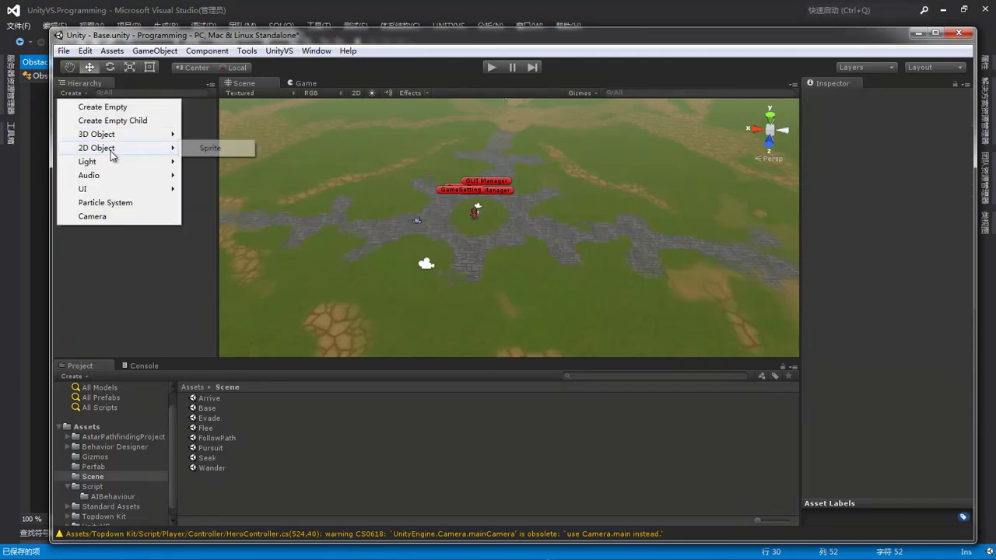
mouse_move(113, 140)
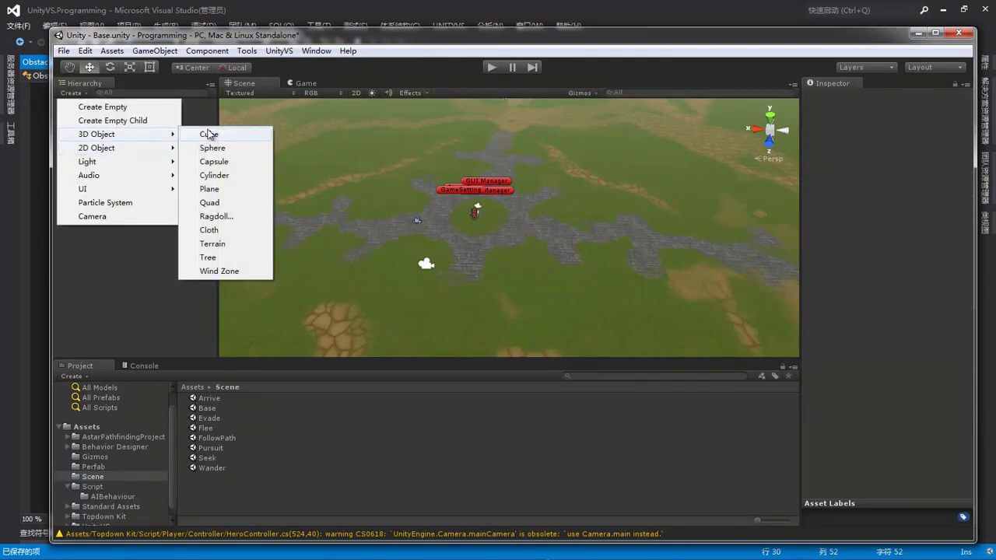
left_click(218, 155)
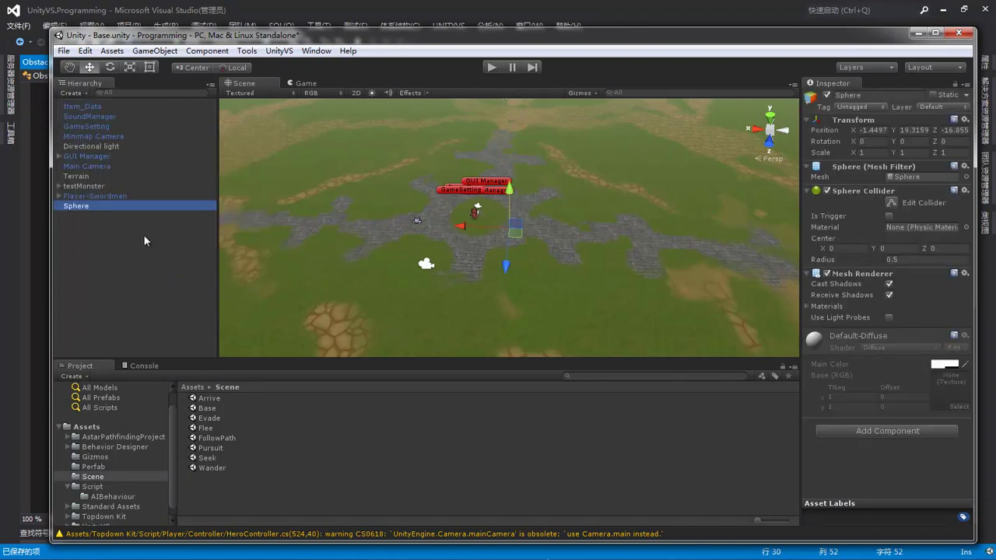
left_click(89, 195)
left_click(87, 203)
key("Delete")
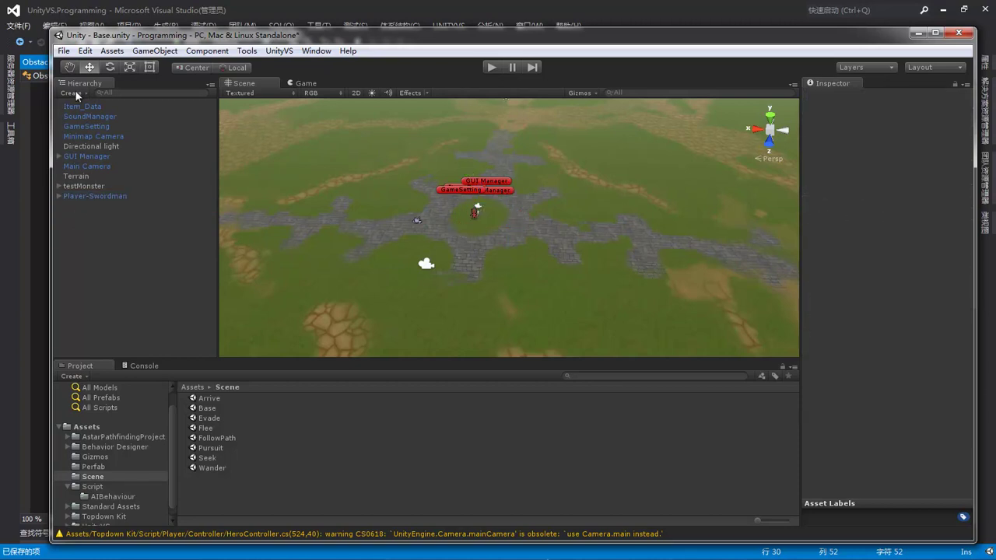
left_click(75, 92)
mouse_move(109, 134)
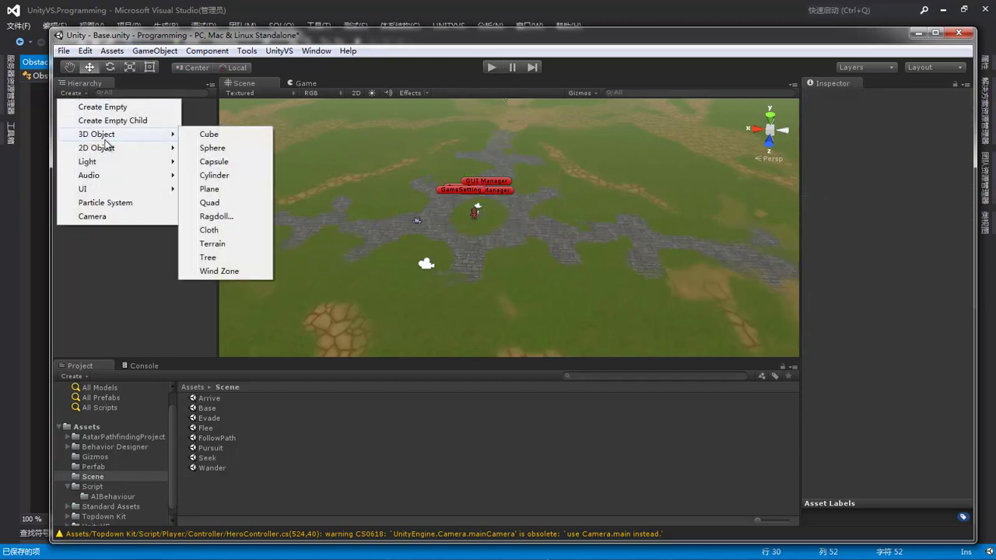
left_click(208, 153)
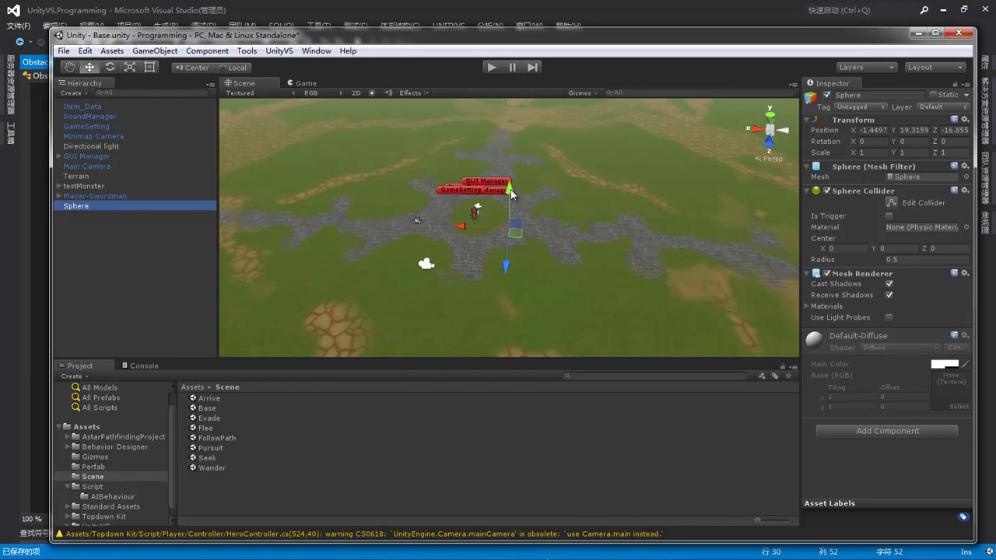
- Drag the sphere along its Y axis to sit above the ground near the player
left_click_drag(510, 189, 507, 147)
scroll(546, 171, "up", 3)
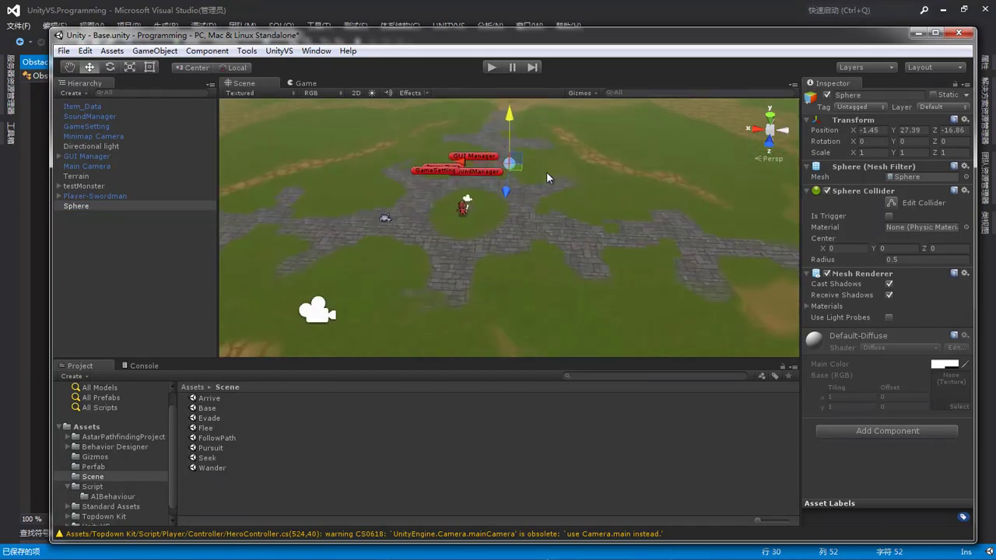
scroll(546, 172, "up", 2)
scroll(529, 142, "down", 2)
left_click_drag(512, 111, 513, 136)
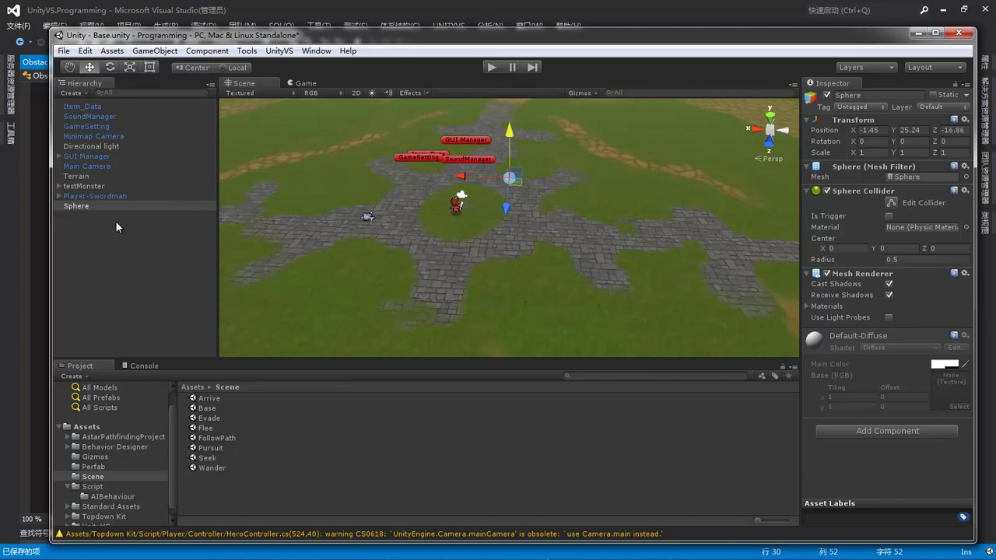
- Add a kinematic Rigidbody to the sphere and duplicate it with Ctrl+D
left_click(897, 431)
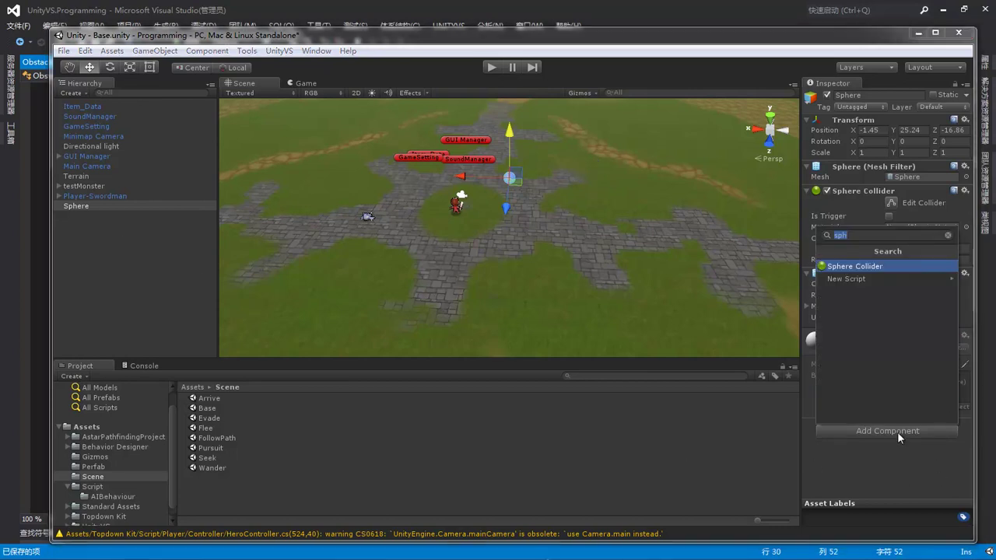
type("ro")
type("i")
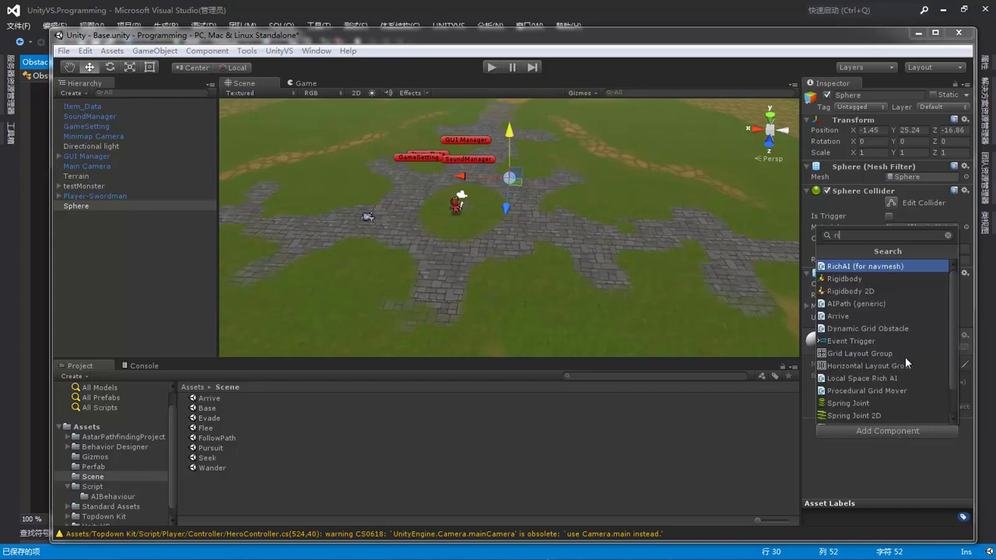
key("Down")
key("Return")
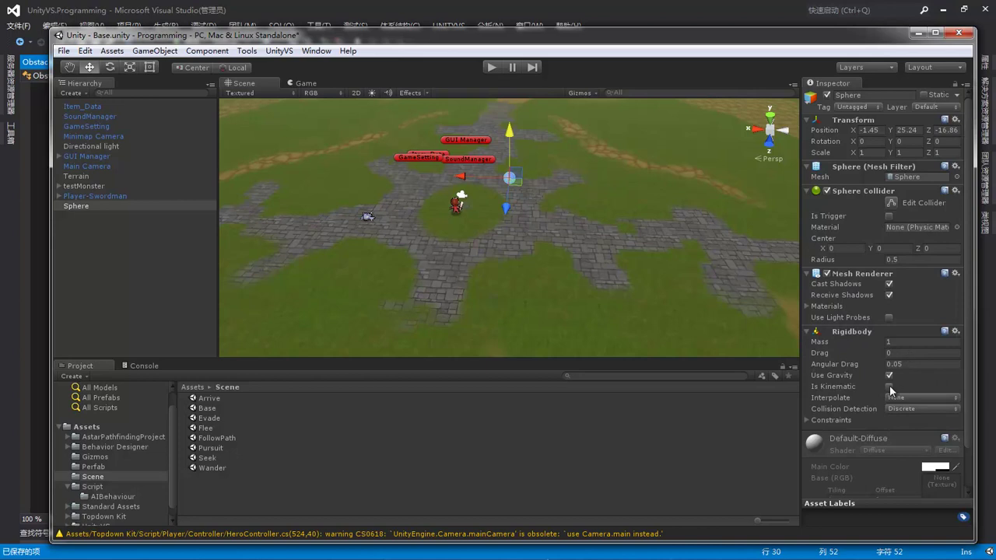
left_click(889, 385)
left_click(90, 205)
key("ctrl+d")
key("ctrl+d")
key("ctrl+d")
key("ctrl+d")
key("ctrl+d")
key("ctrl+d")
key("ctrl+d")
key("ctrl+d")
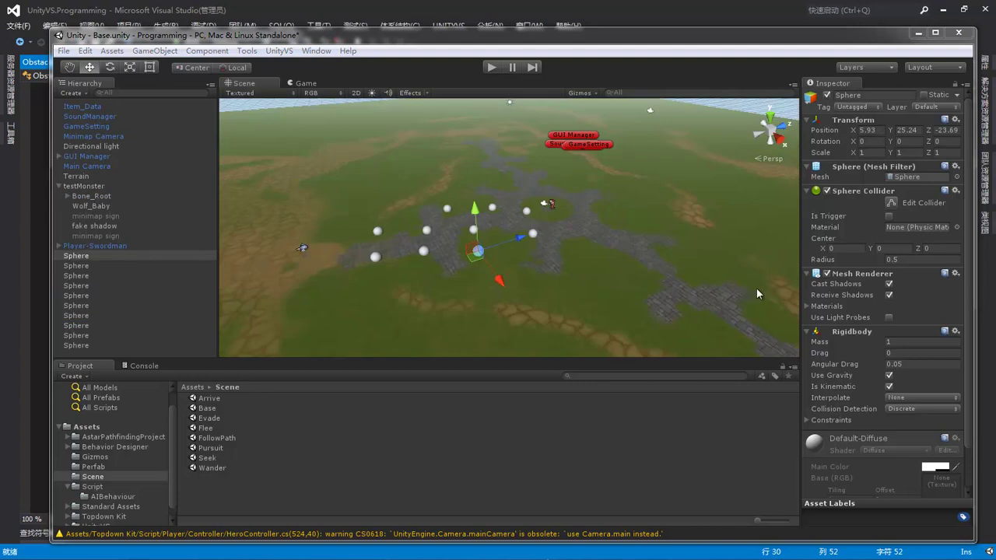
- Select all ten spheres and set their Sphere Collider Radius to 0.7
left_click(81, 346, "shift")
left_click(909, 260)
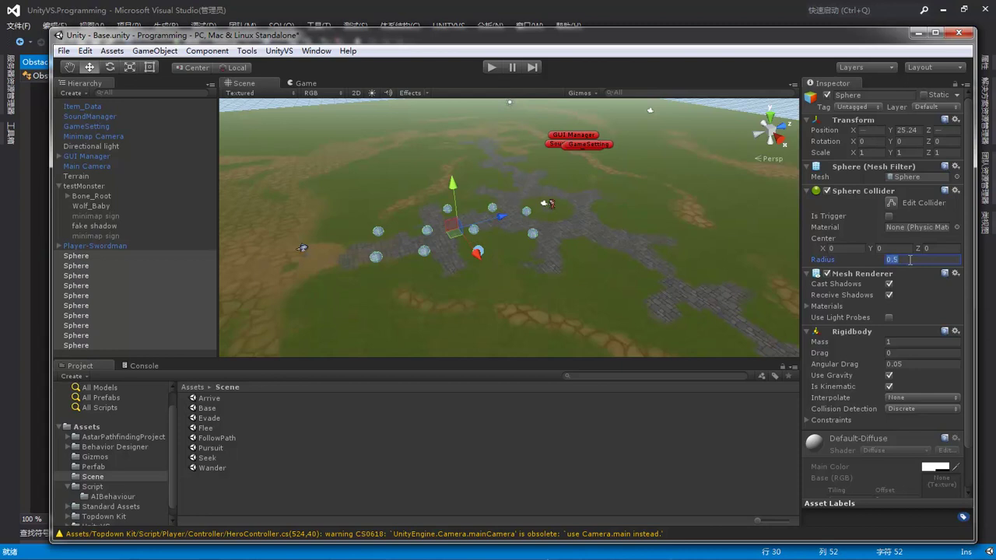
type("0.7")
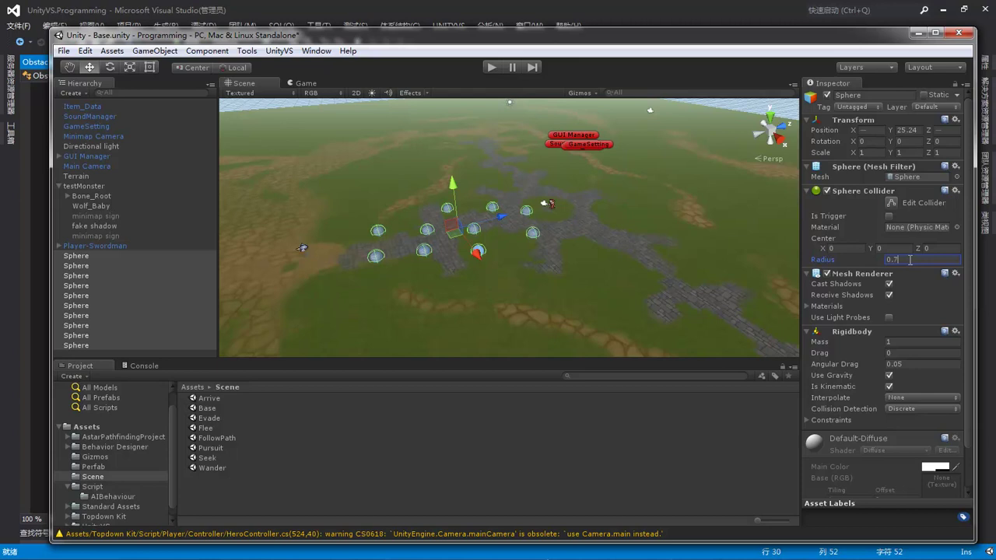
key("Return")
left_click(90, 186)
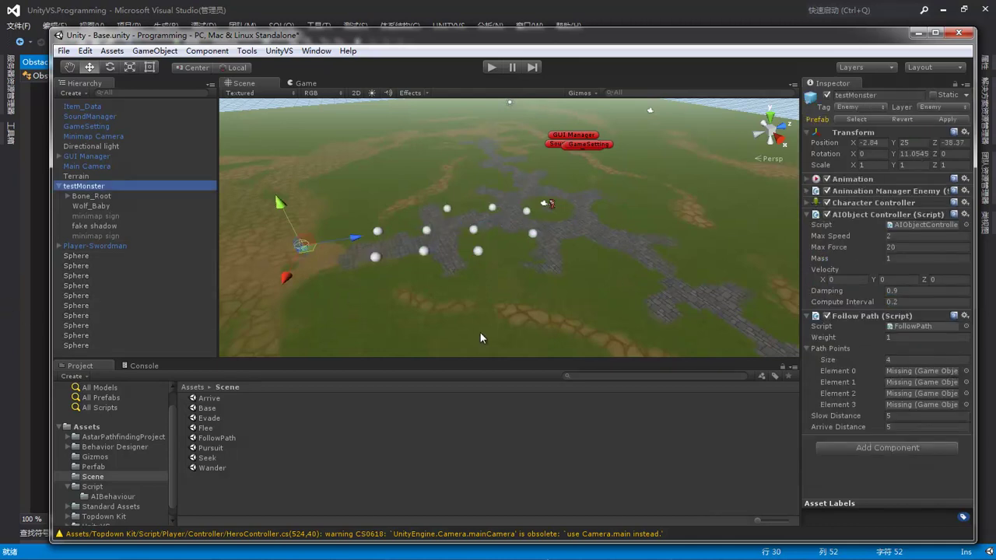
- Replace Follow Path with Arrive targeting Player-Swordman and add the ObstacleAvoidance script to testMonster
left_click(111, 496)
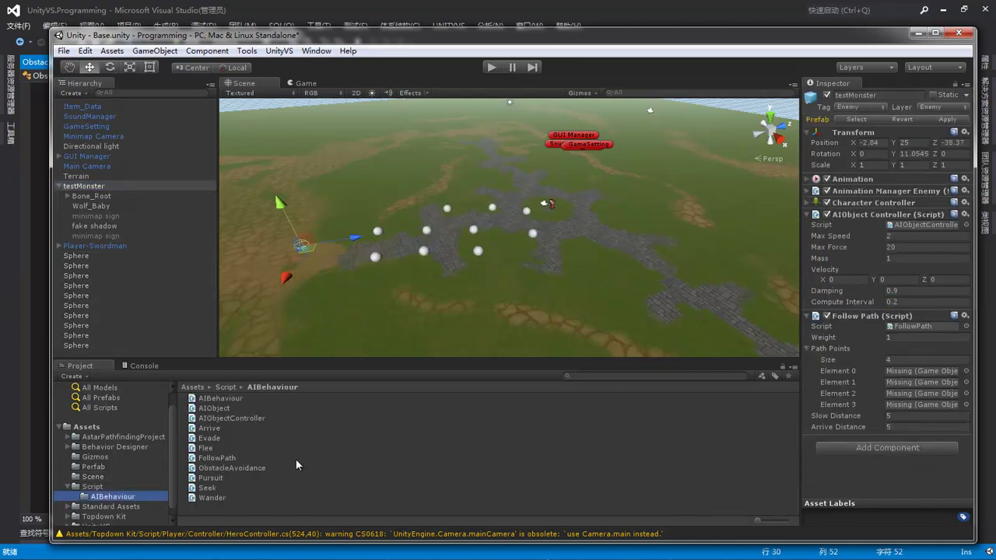
left_click(210, 428)
left_click_drag(470, 433, 927, 328)
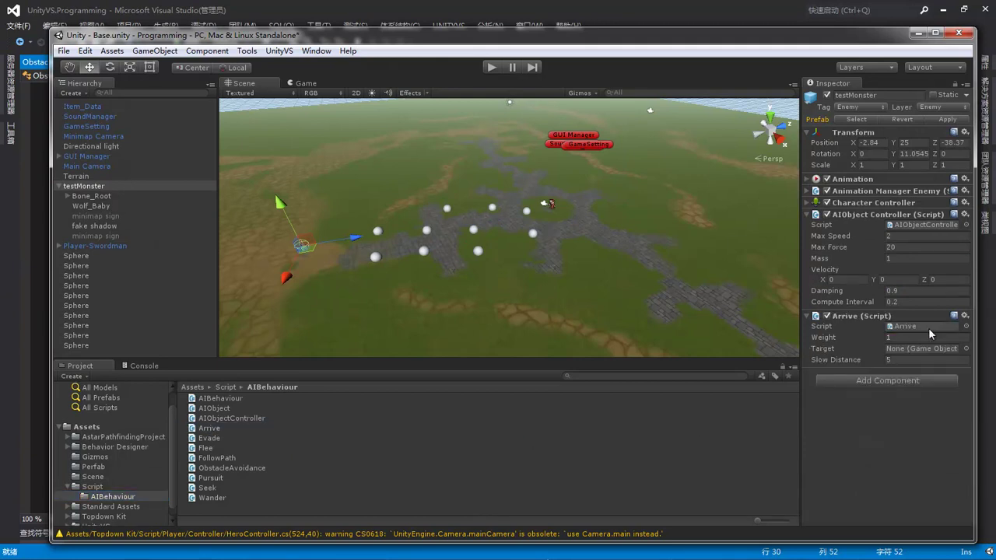
left_click(59, 186)
left_click_drag(681, 278, 921, 348)
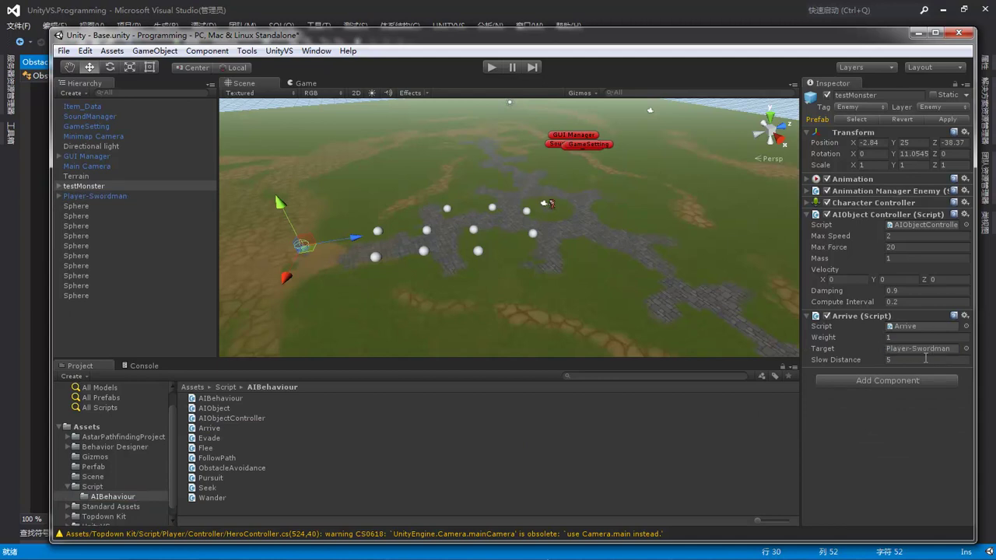
left_click_drag(221, 470, 885, 461)
- Set the Colliders list size to 10 and assign the Sphere objects to Elements 0–9
left_click(807, 429)
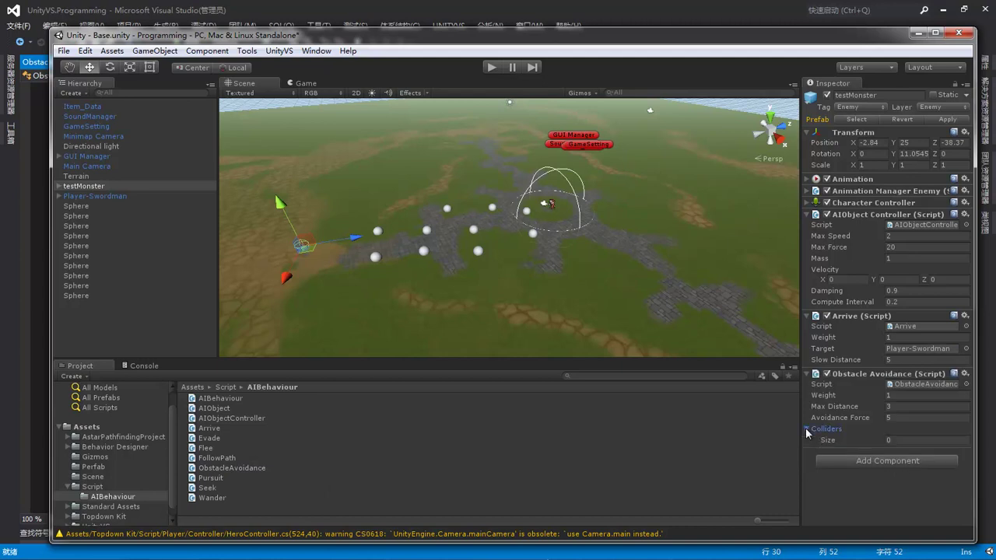
left_click(906, 441)
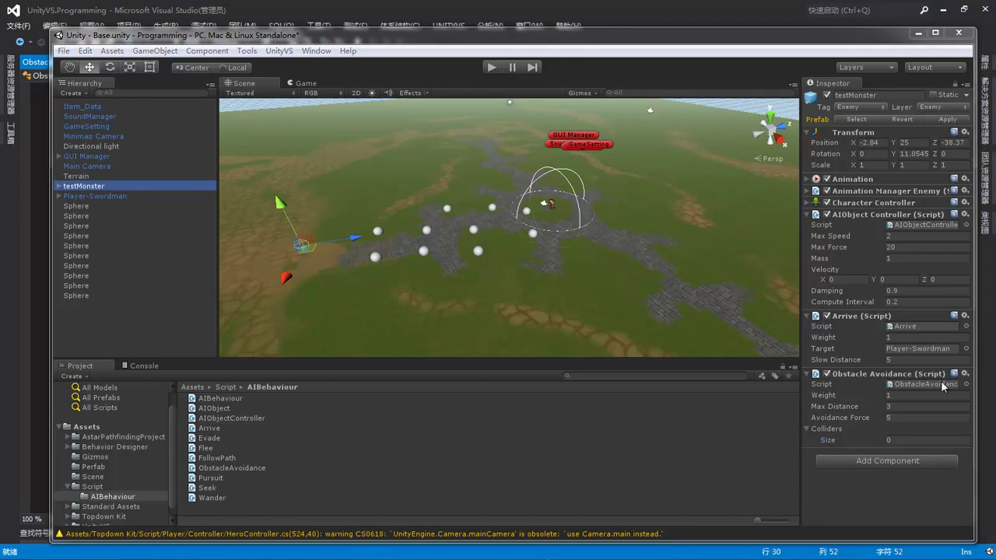
left_click(903, 439)
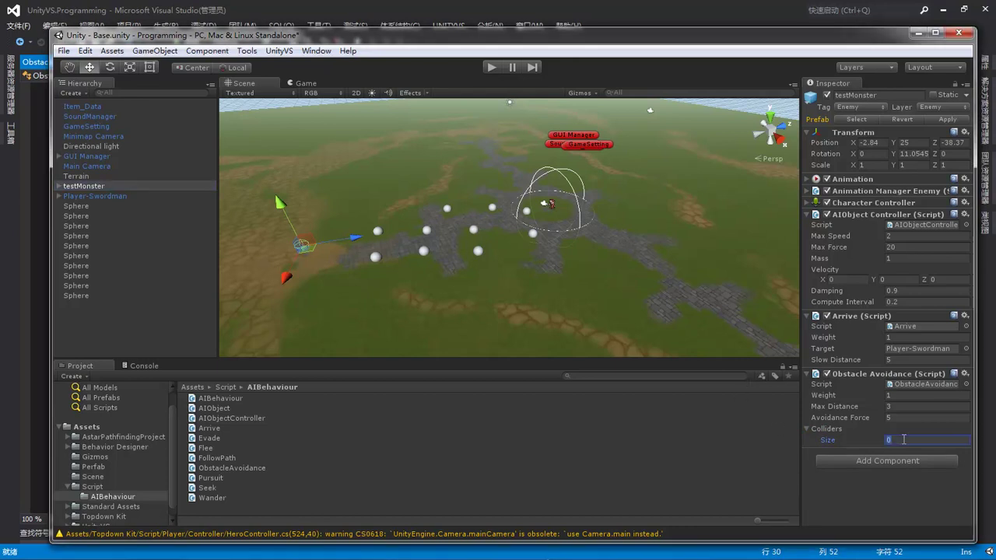
type("10")
key("Return")
scroll(903, 440, "down", 2)
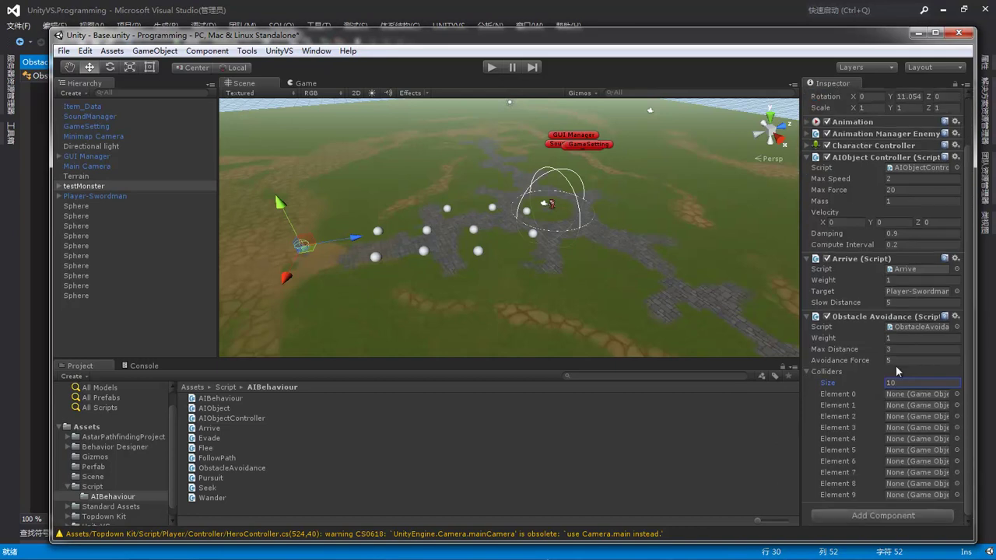
left_click_drag(71, 209, 916, 393)
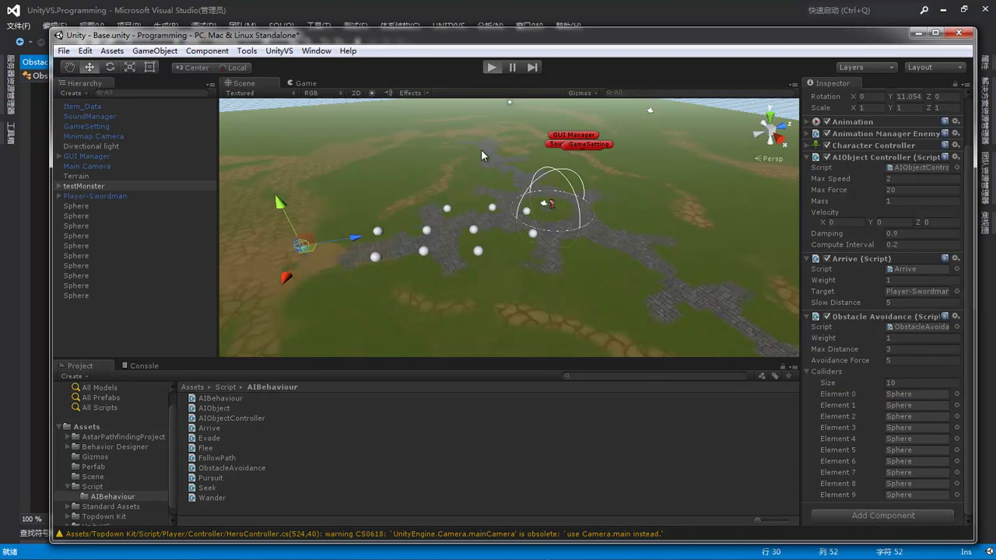
double_click(476, 36)
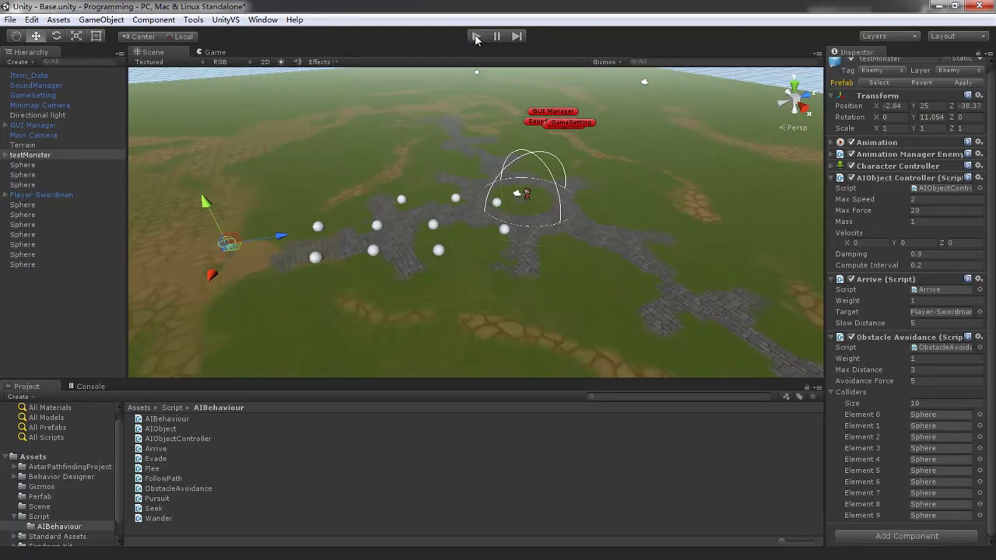
left_click(475, 36)
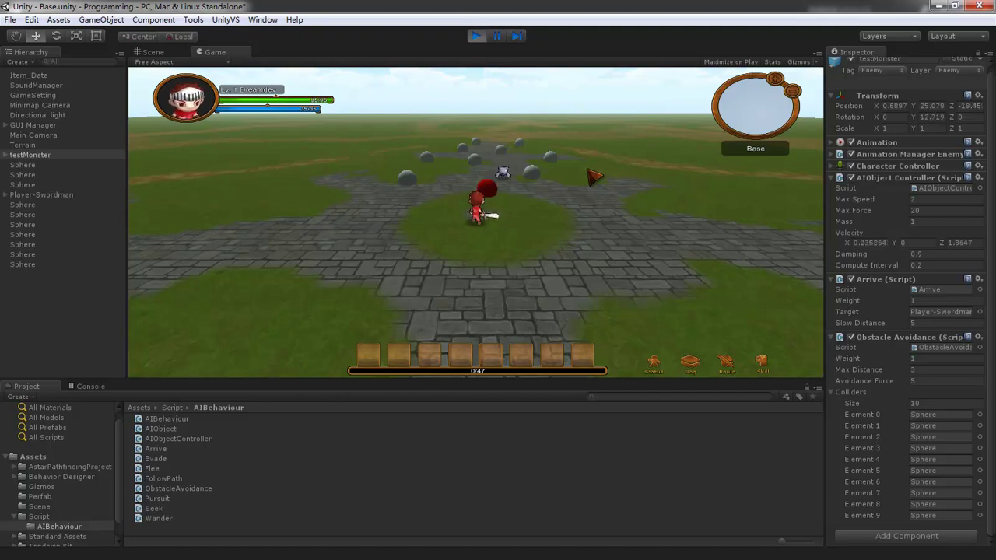
left_click(477, 37)
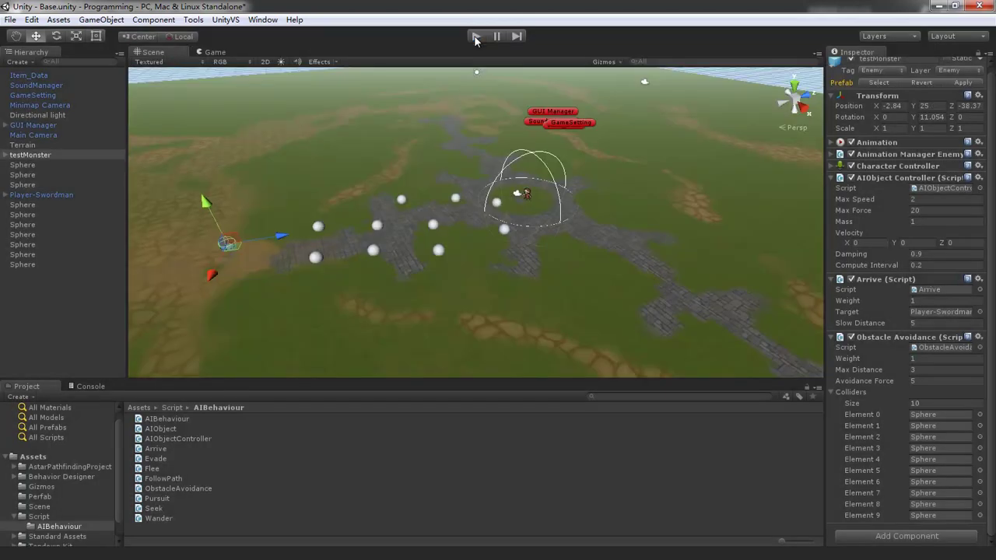